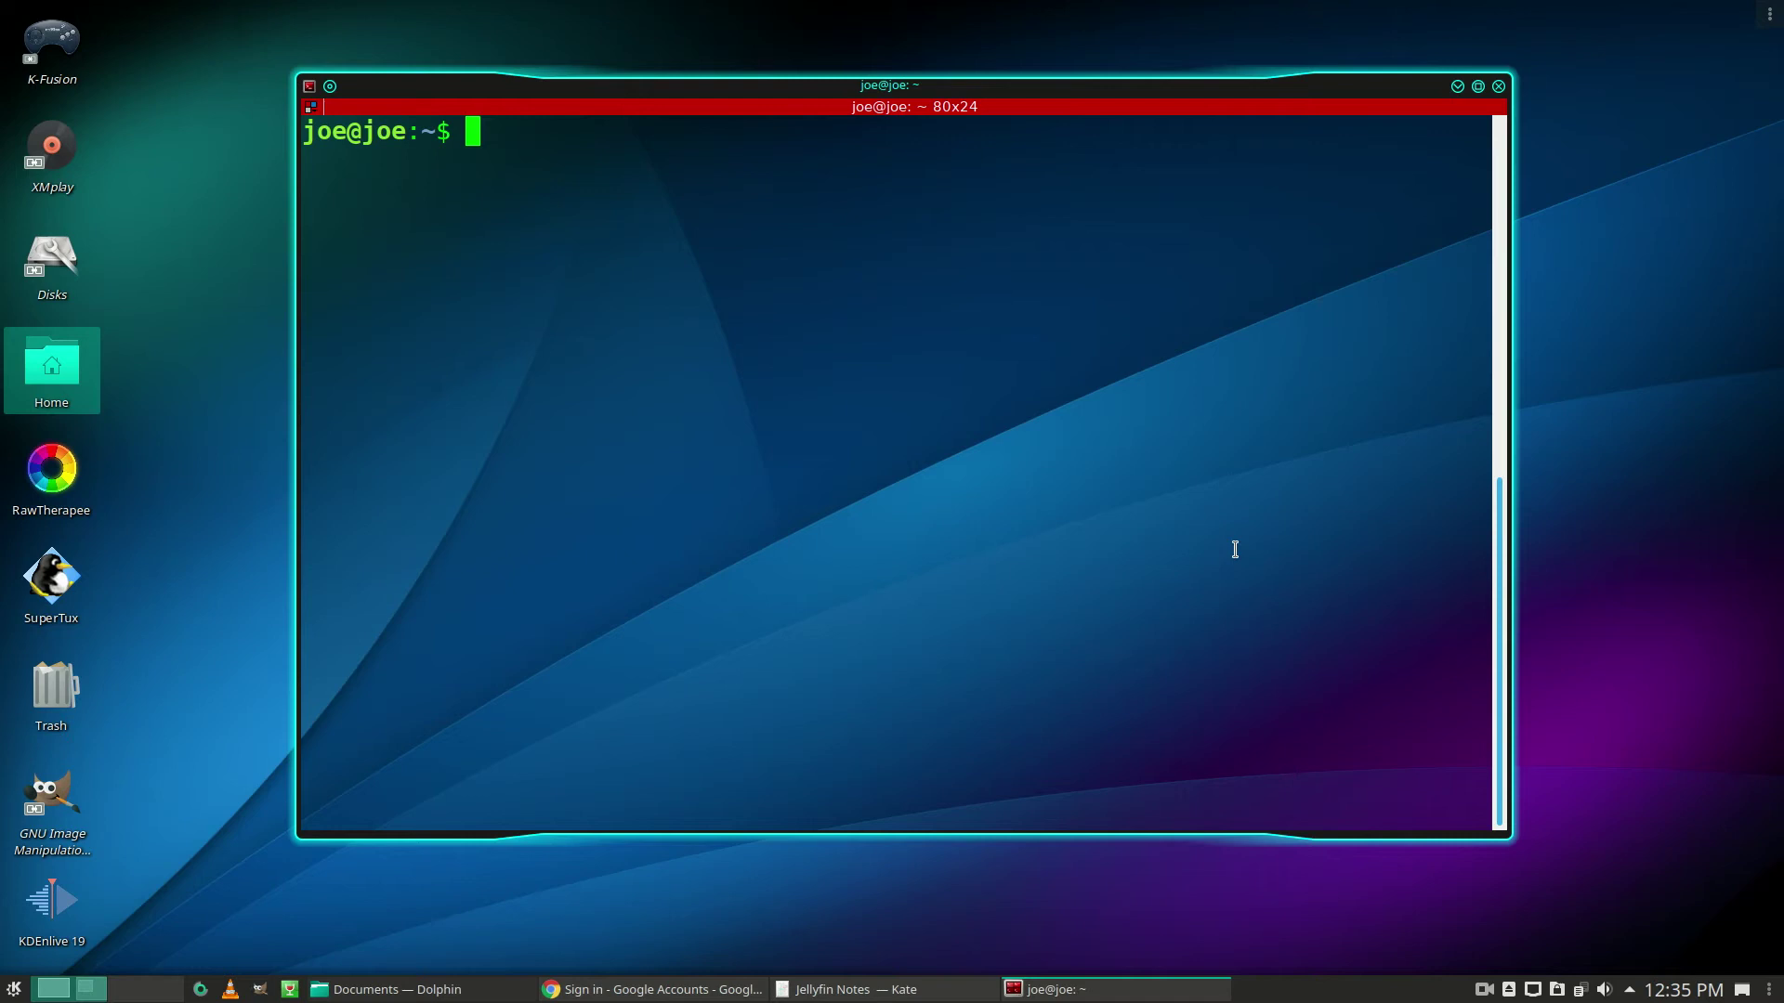
pyautogui.write('sud')
pyautogui.write('o s')
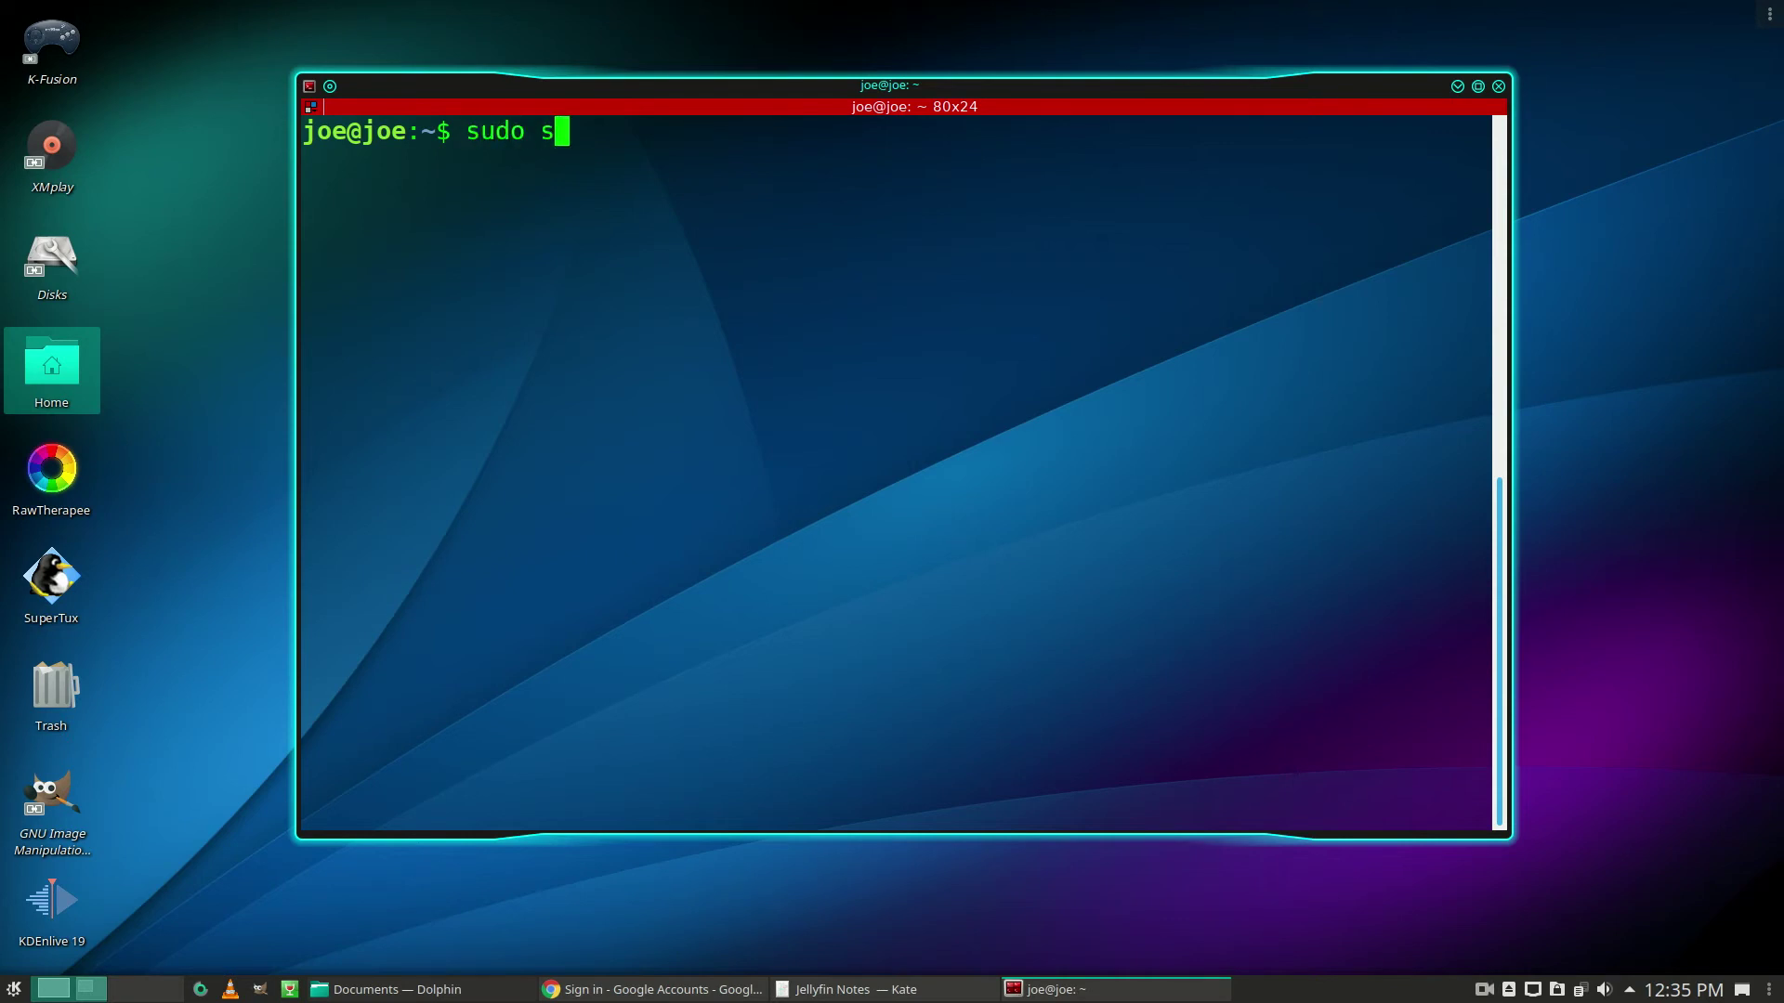
pyautogui.write('ervice ')
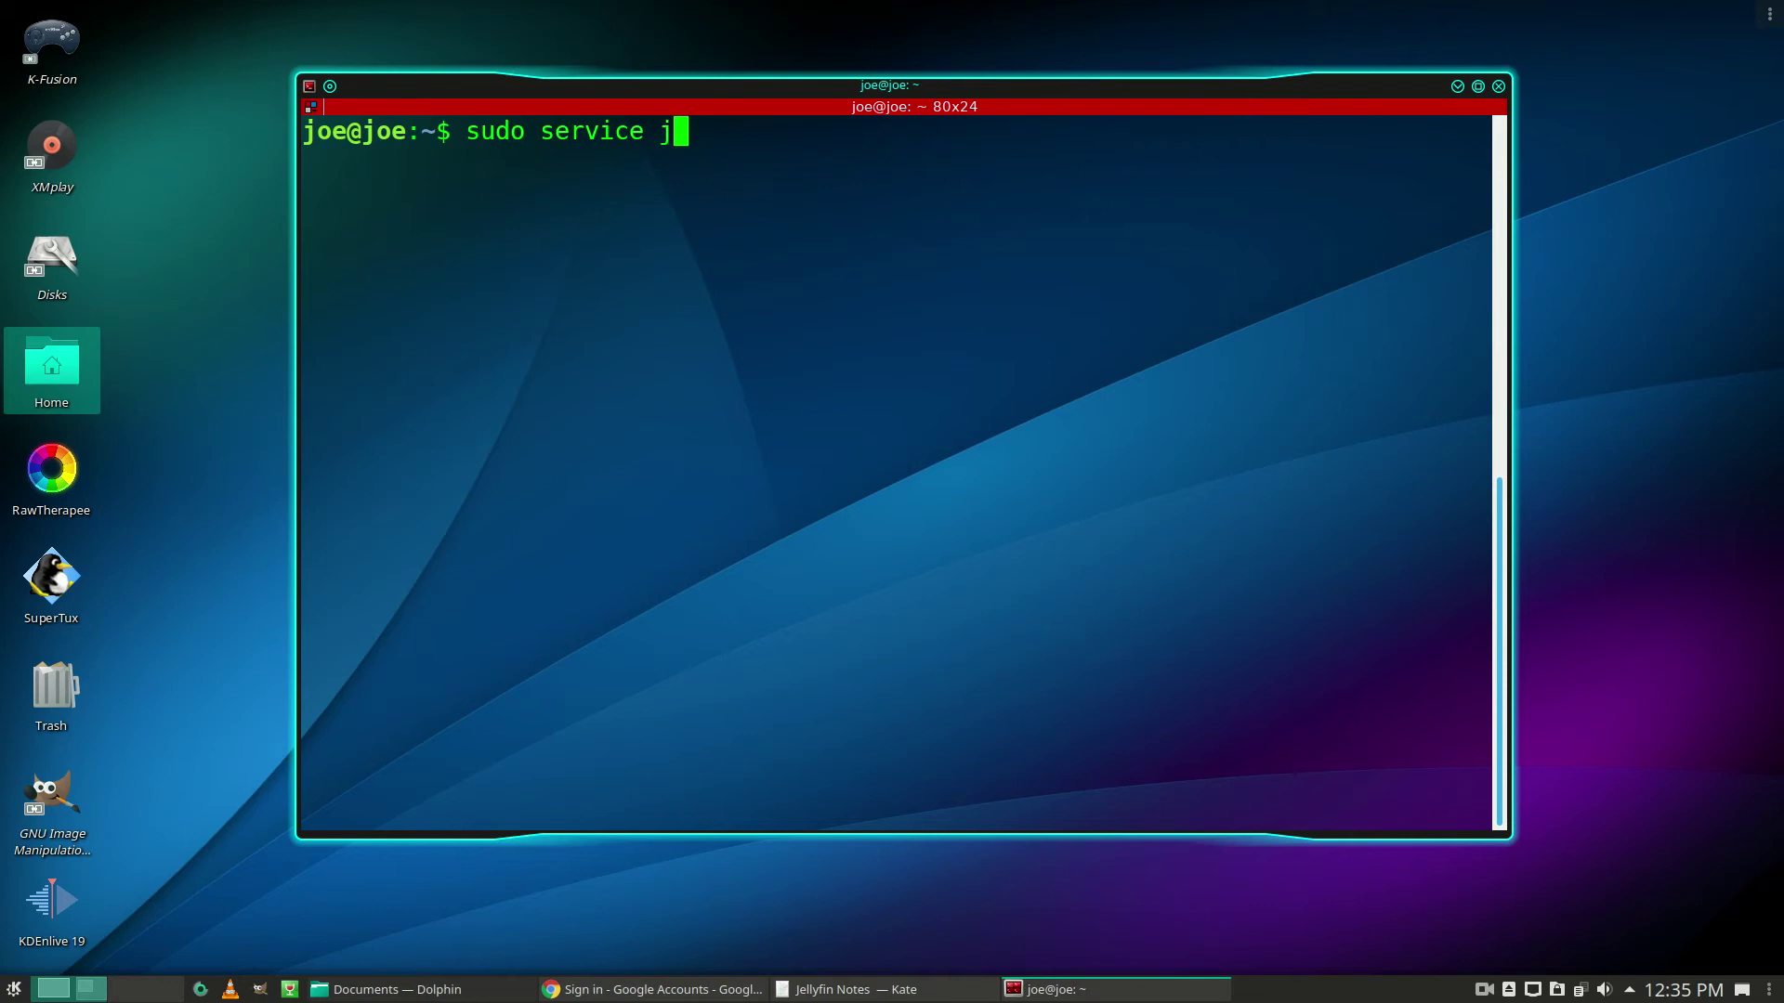
pyautogui.write('jellyfin ')
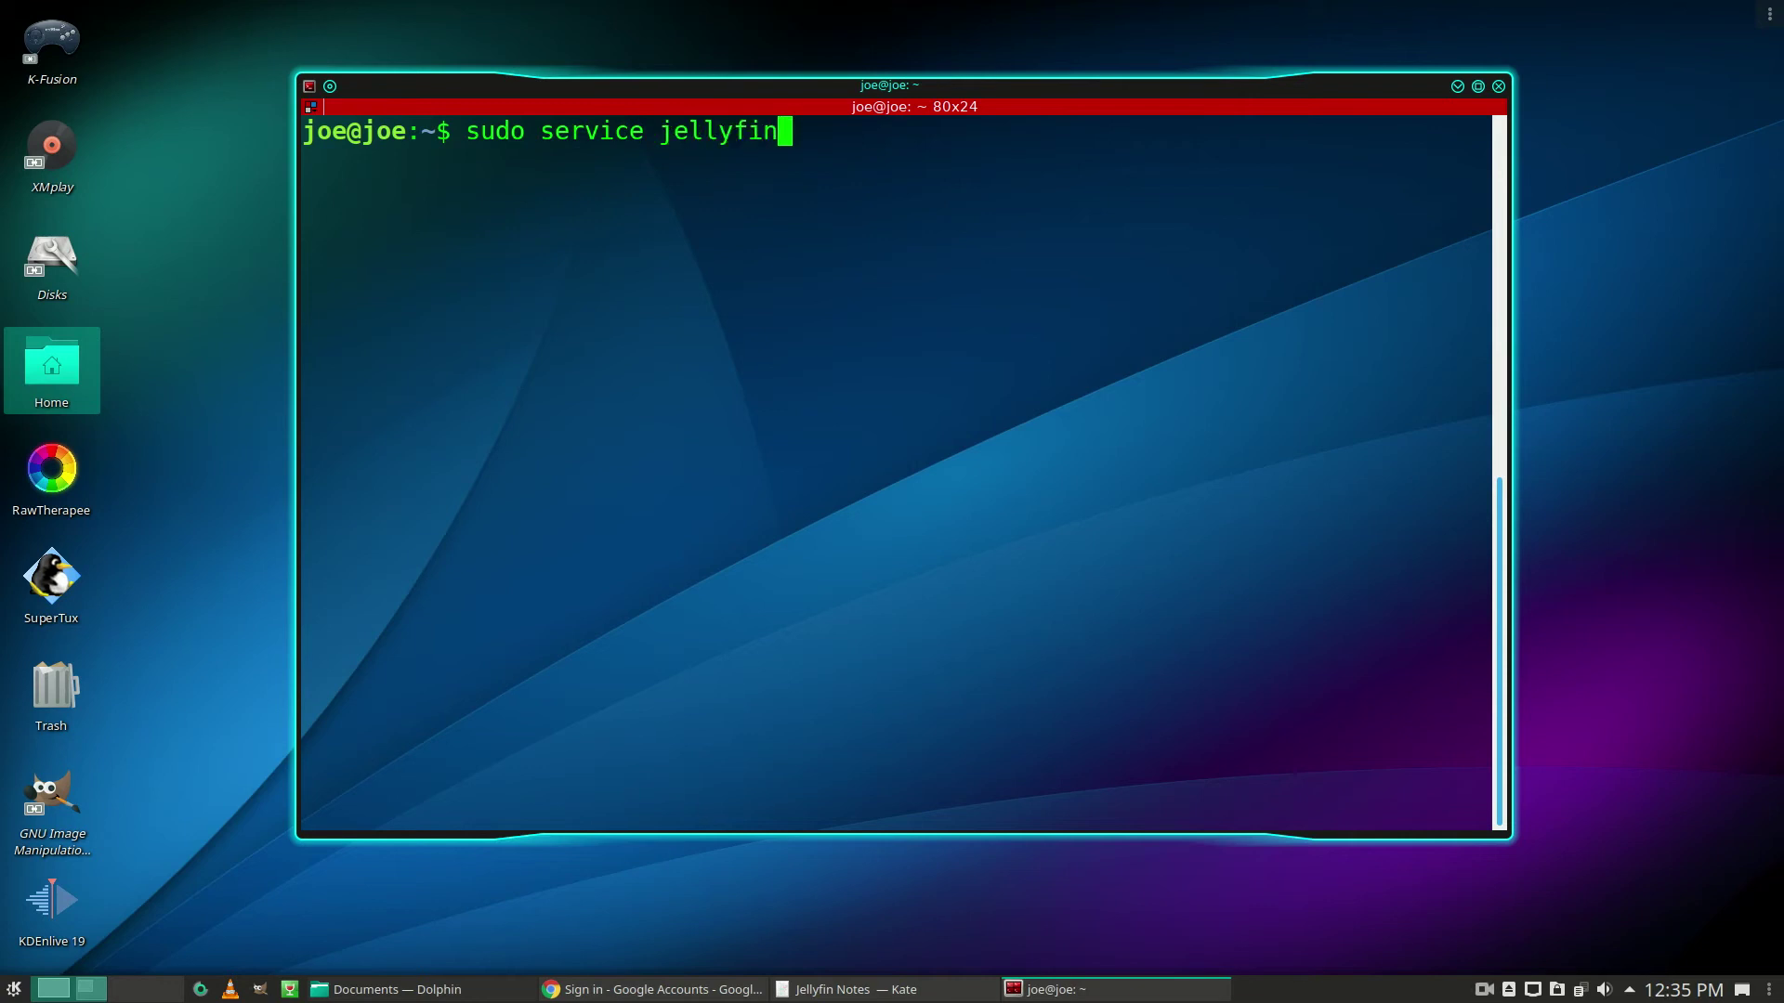
pyautogui.write('status')
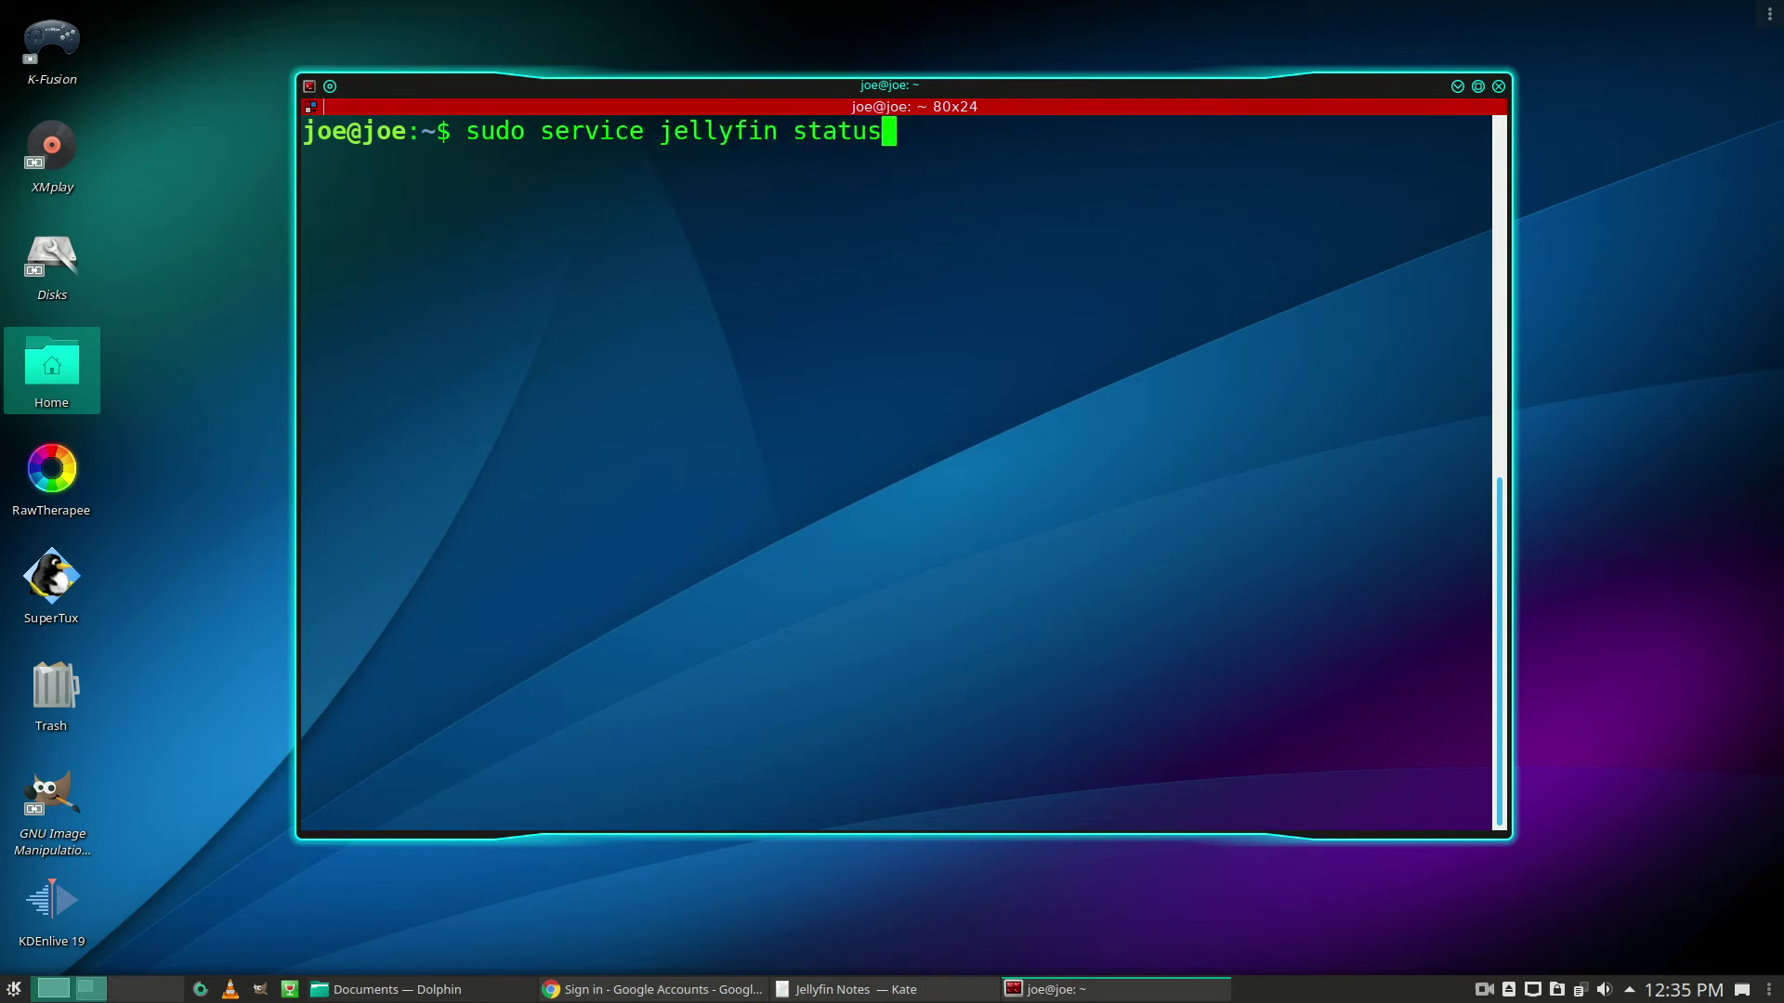
# Run sudo service jellyfin status and highlight the active (running) line.
pyautogui.press('Return')
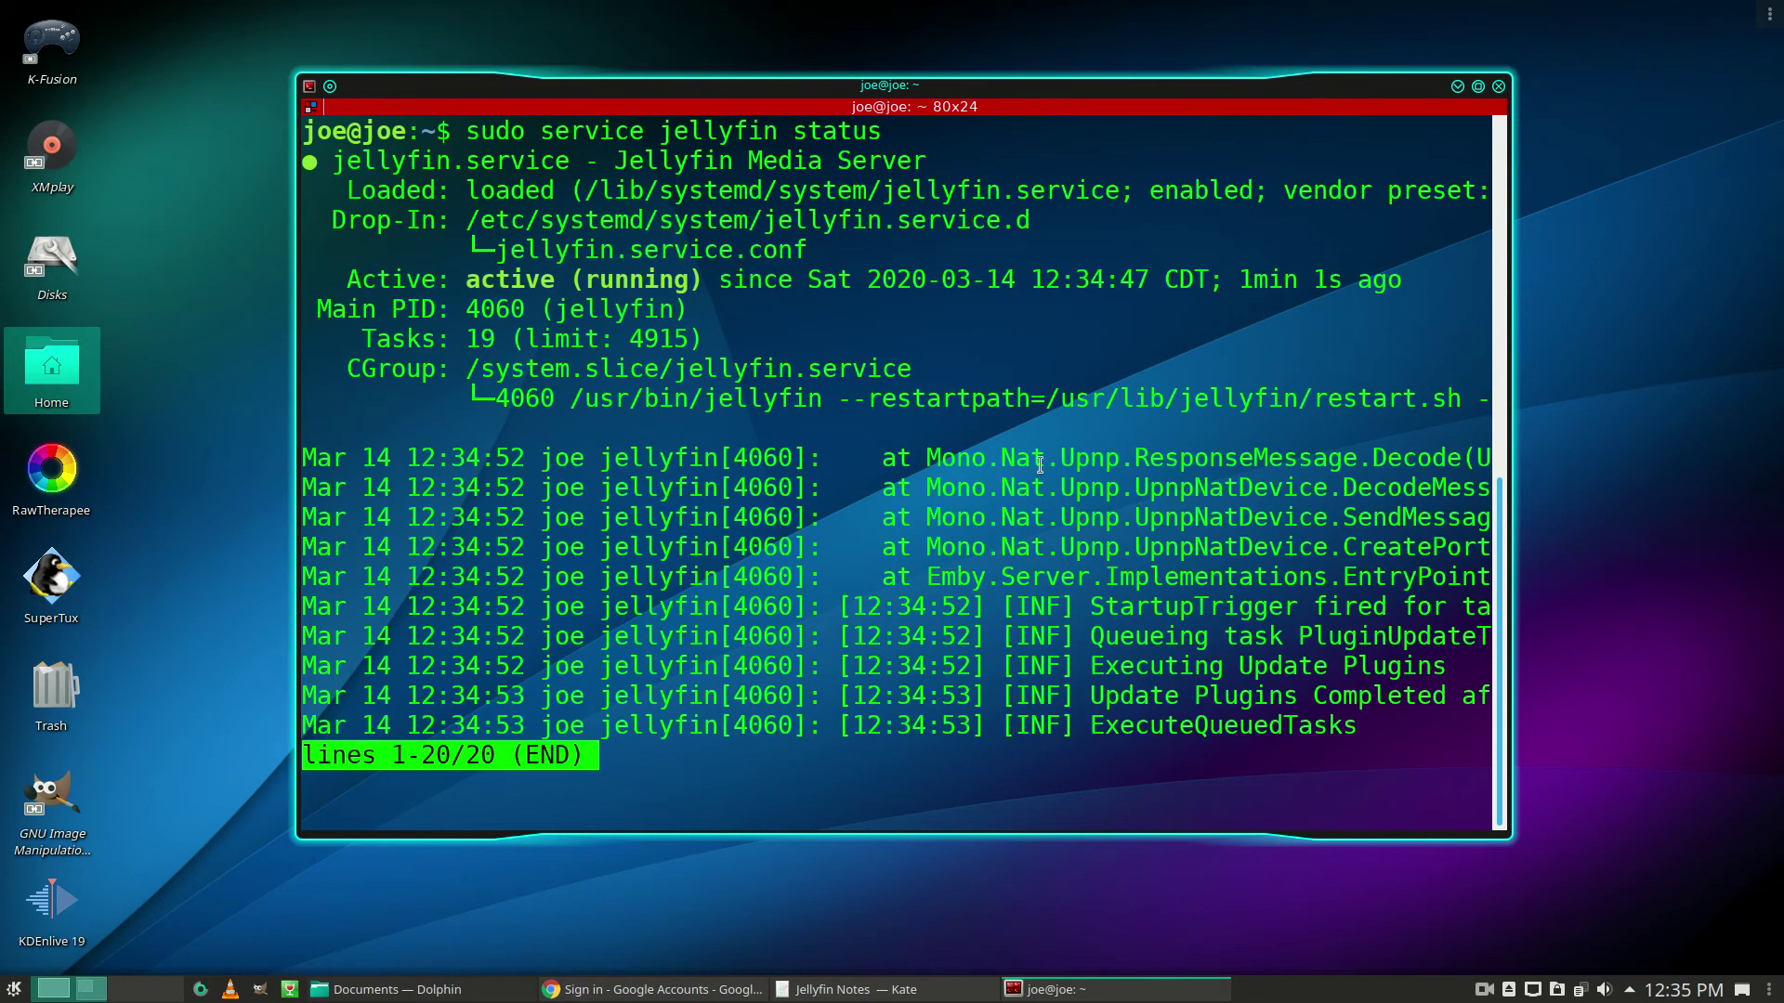
pyautogui.moveTo(467, 280); pyautogui.dragTo(704, 280)
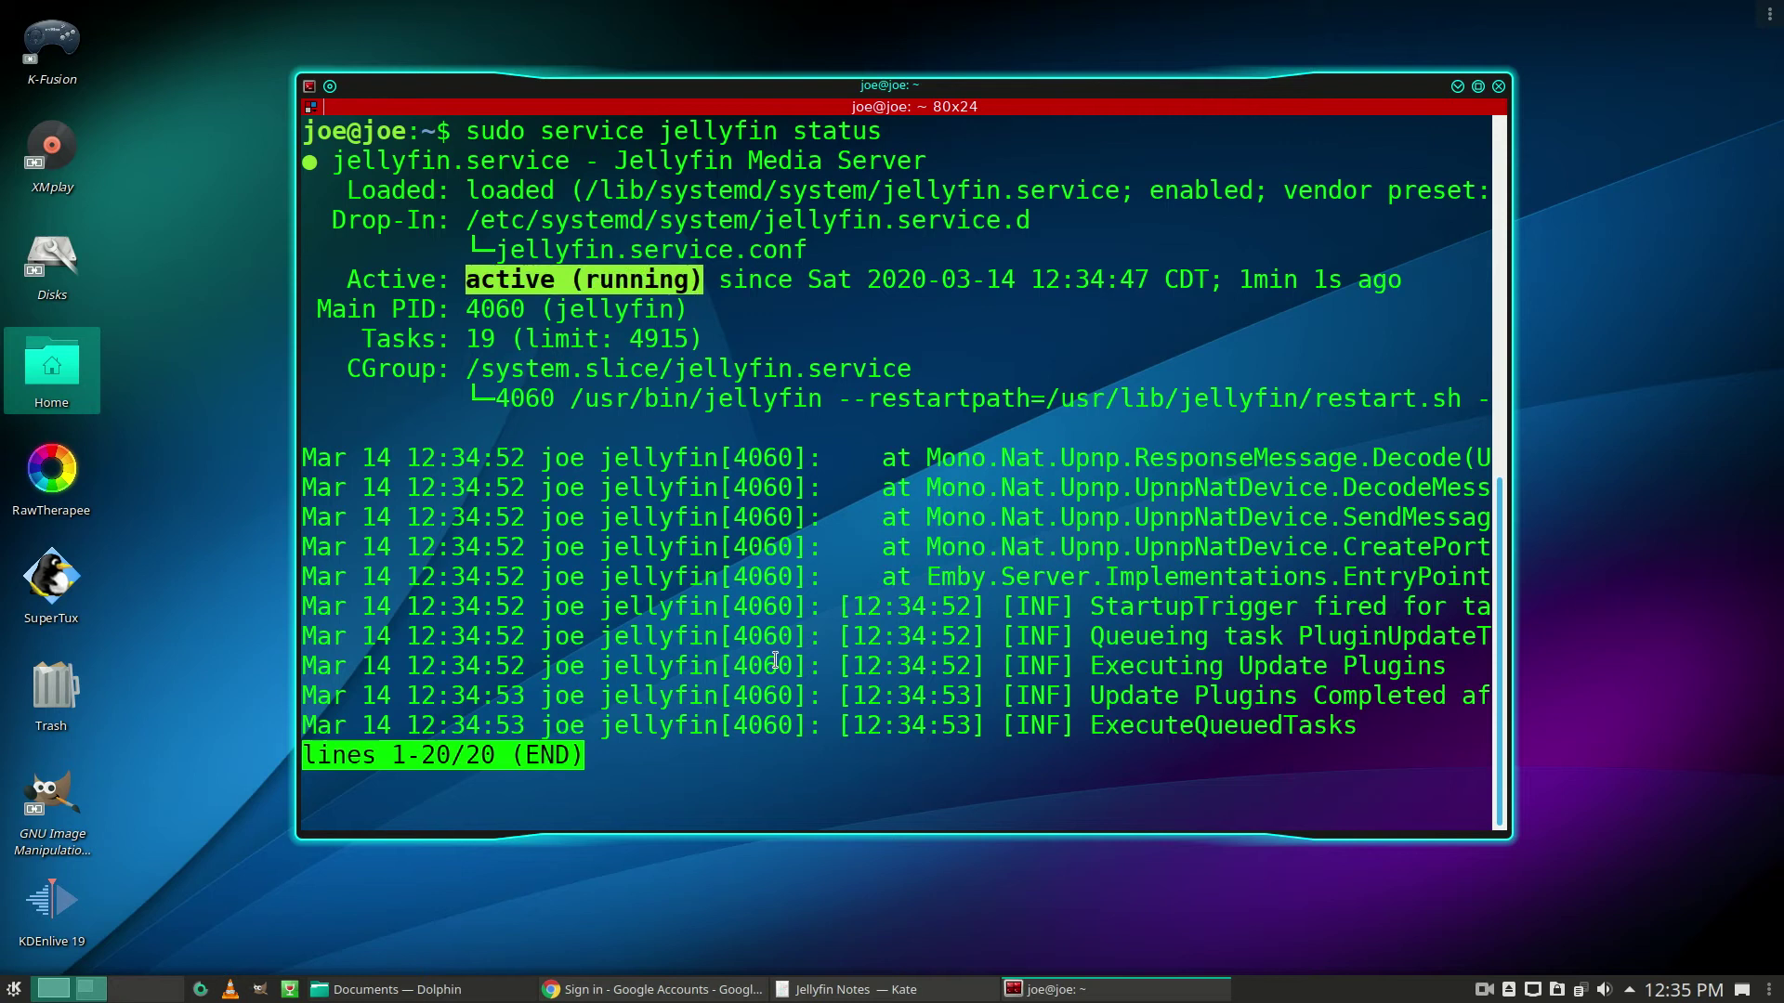
pyautogui.write('q')
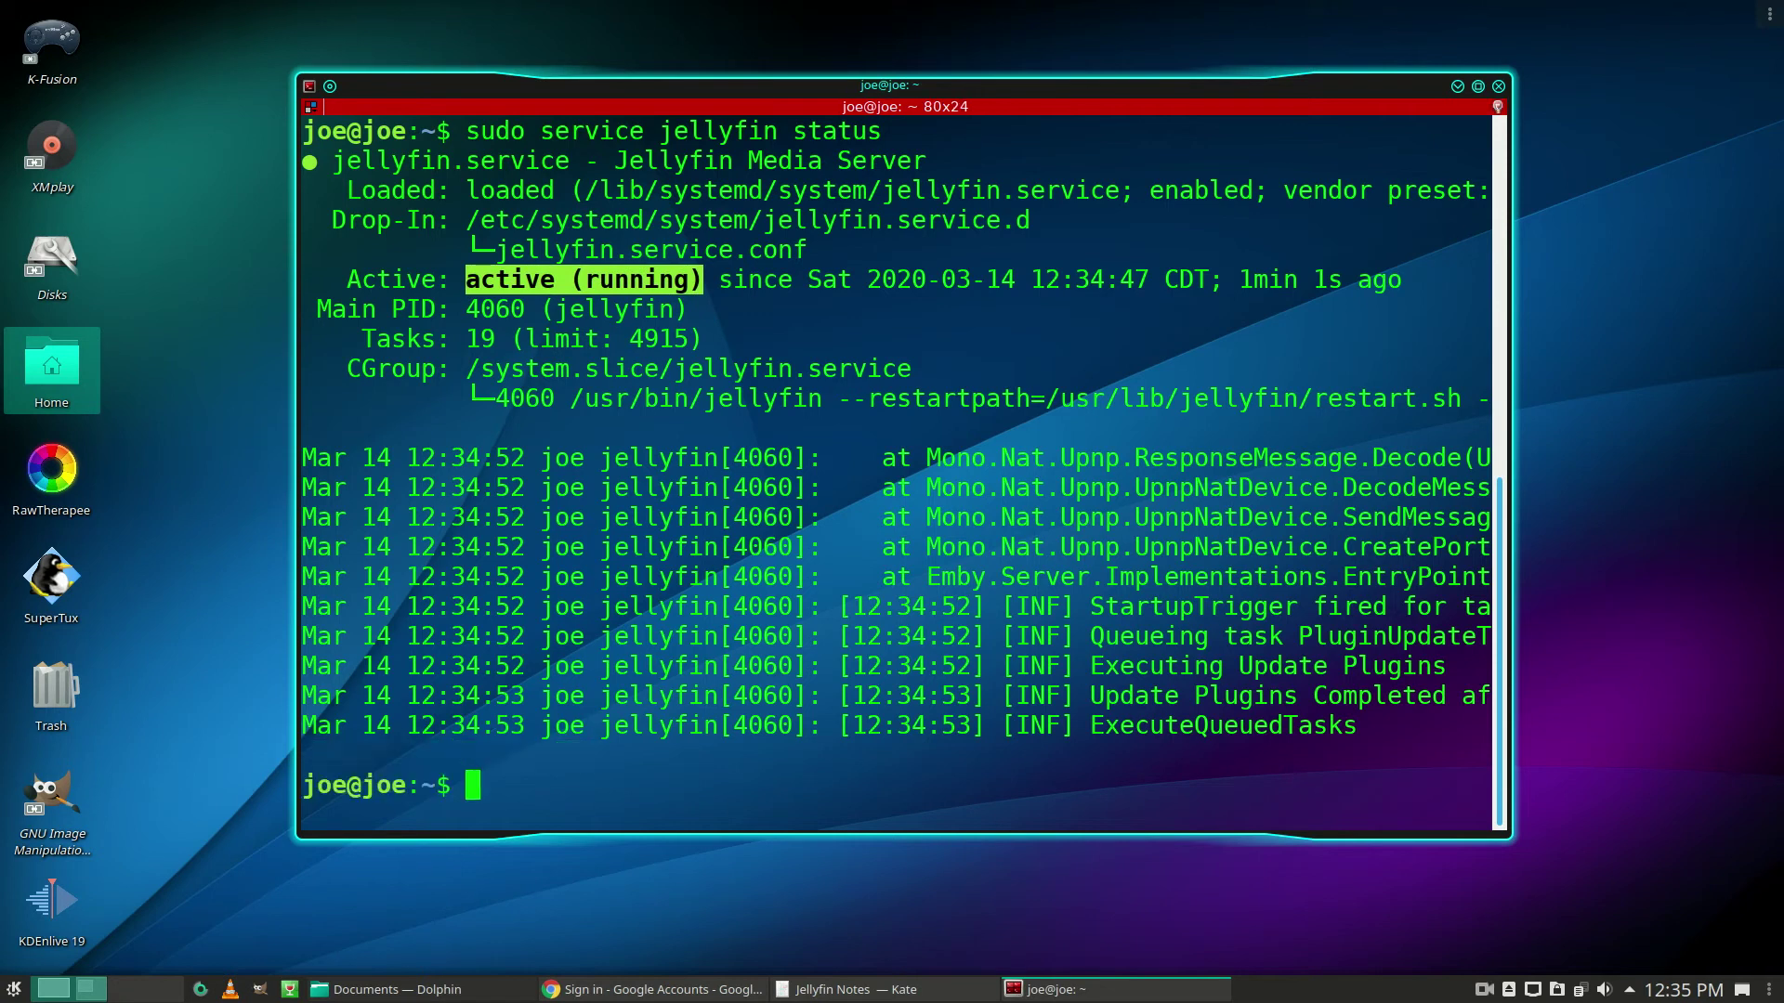
pyautogui.write('clear')
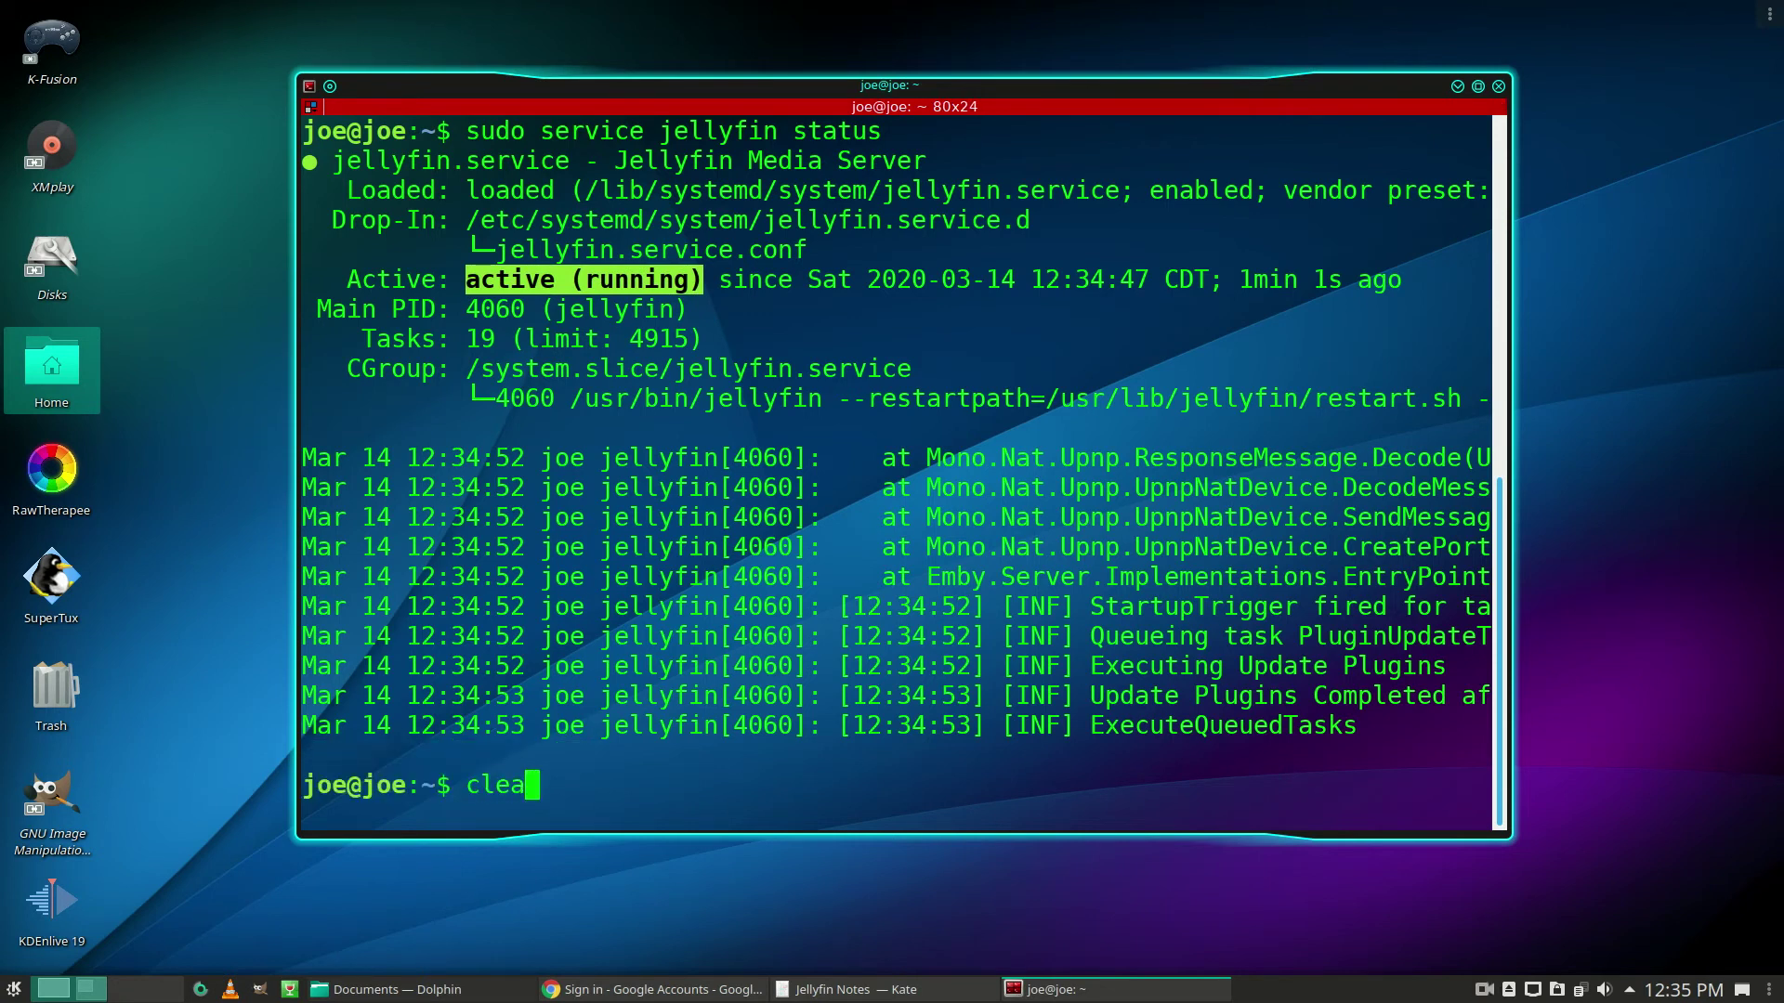
# Clear the terminal, then stop Jellyfin with sudo systemctl stop jellyfin.
pyautogui.press('Return')
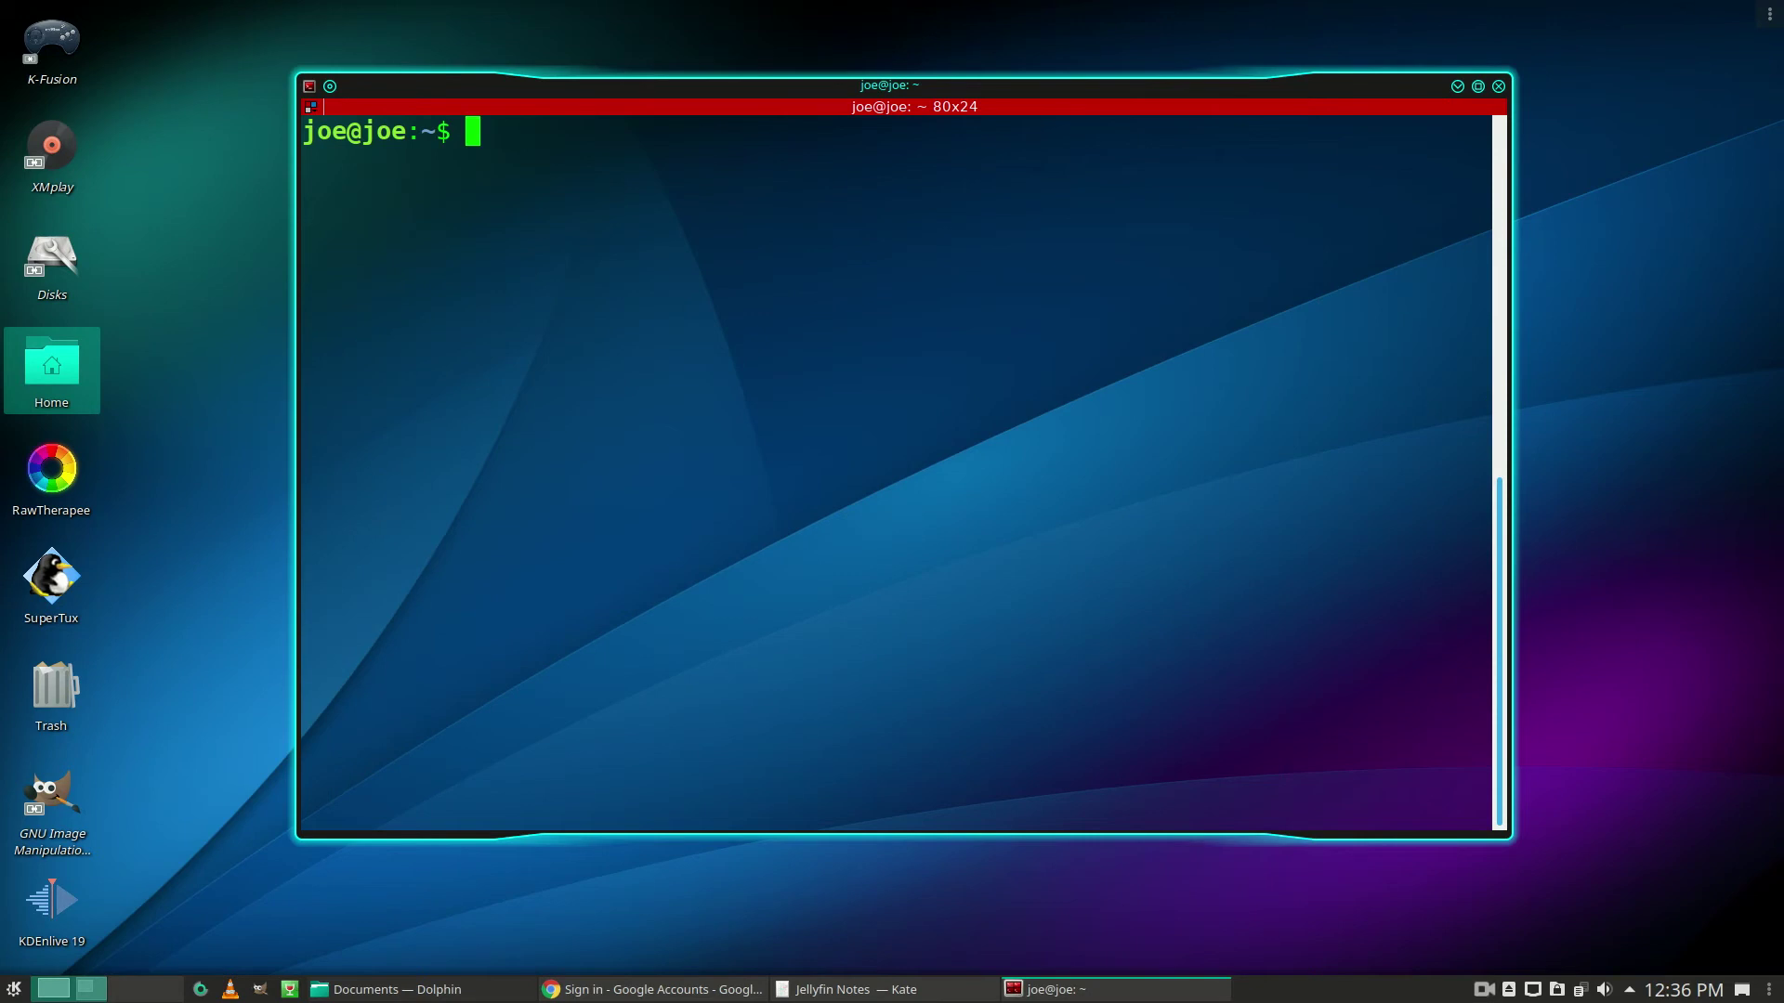
pyautogui.write('su')
pyautogui.write('do ')
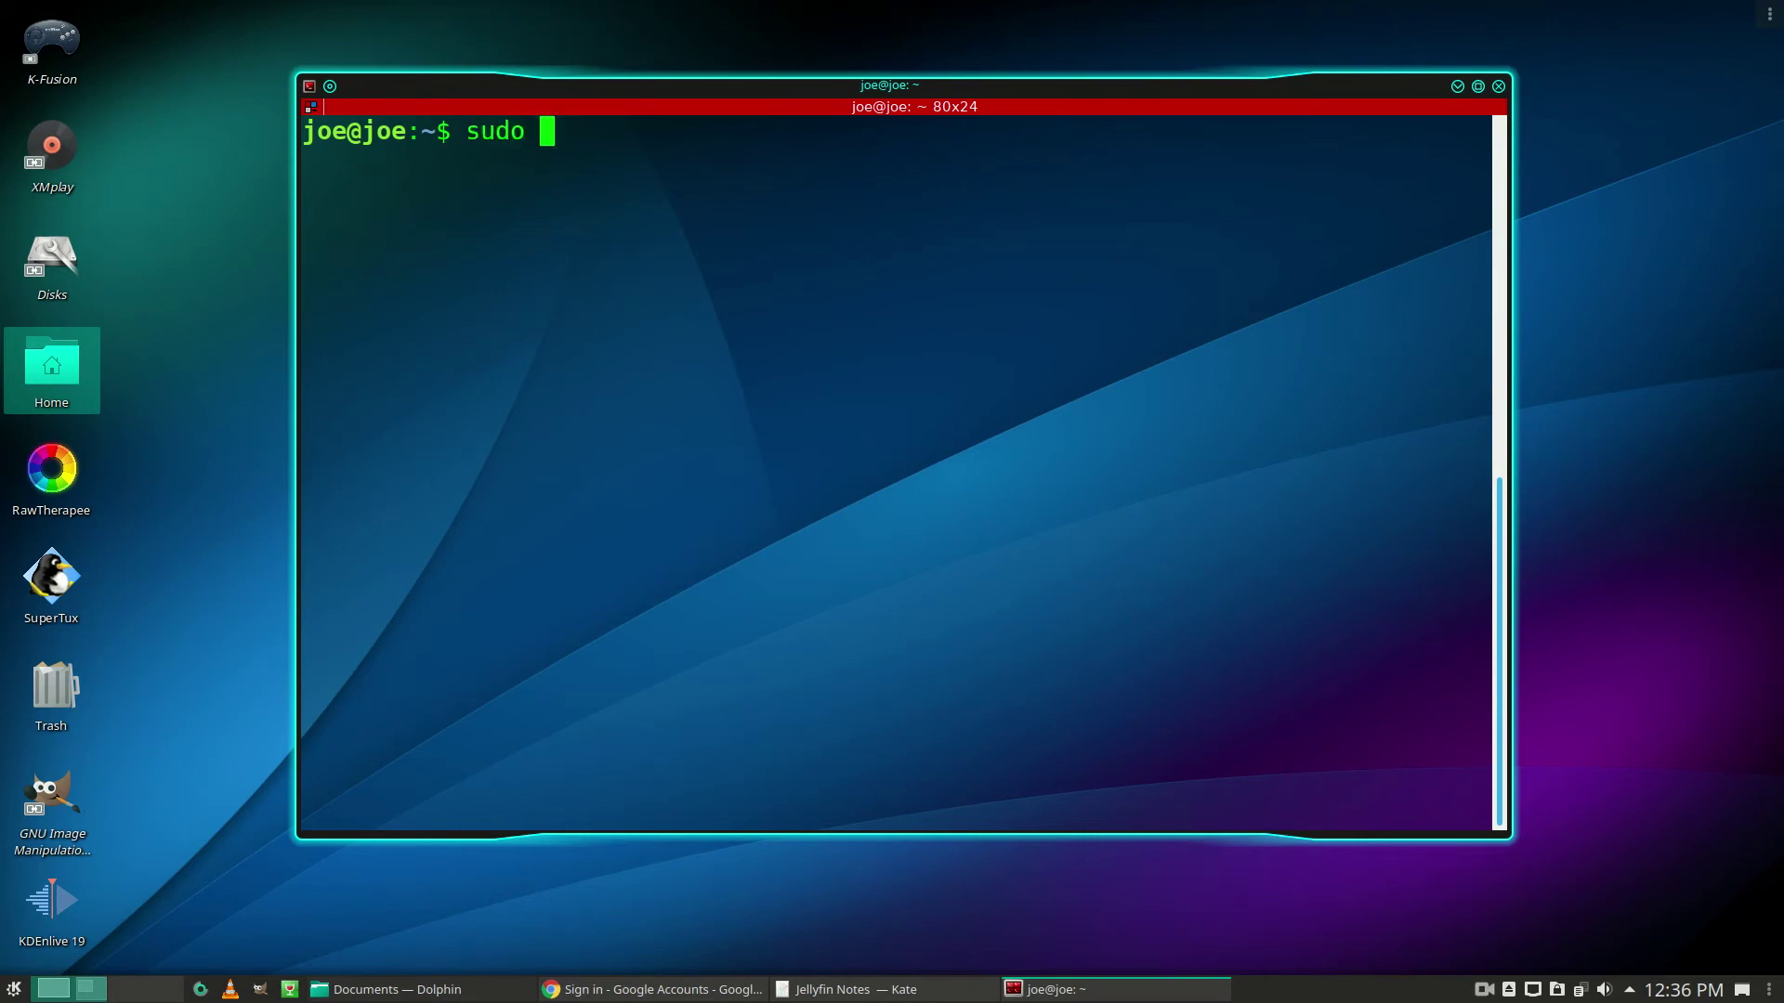
pyautogui.write('system')
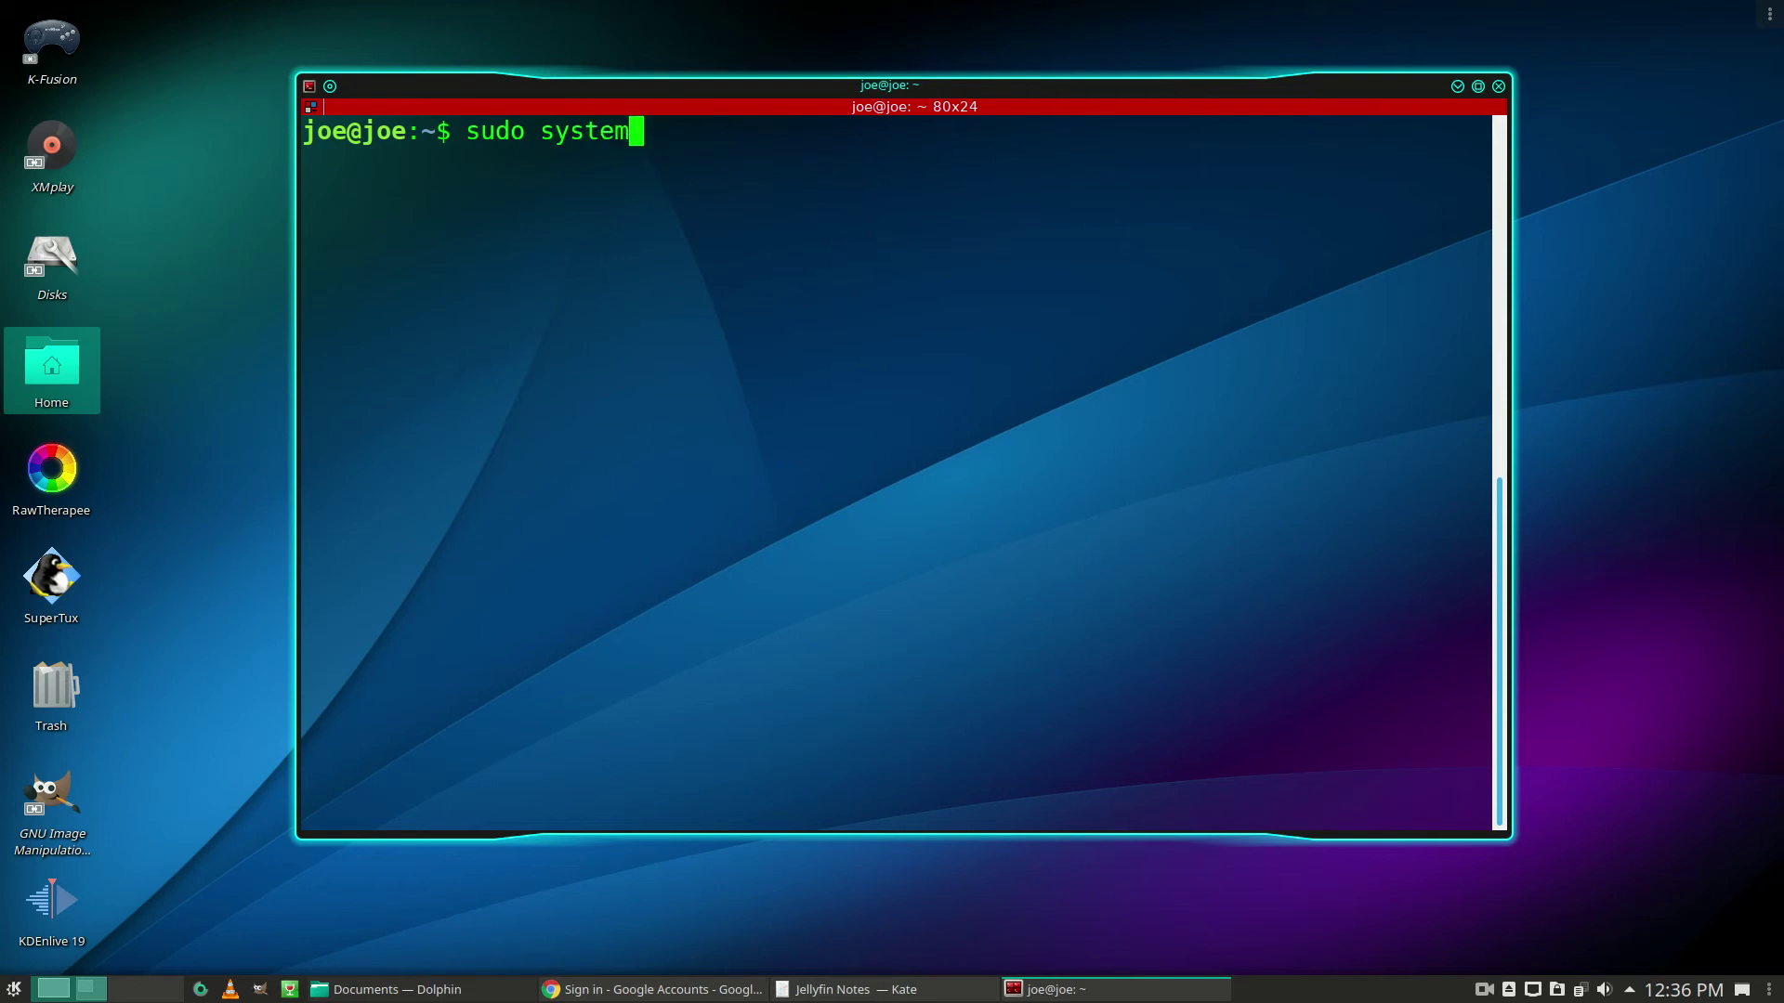
pyautogui.write('ctl')
pyautogui.write(' stop ')
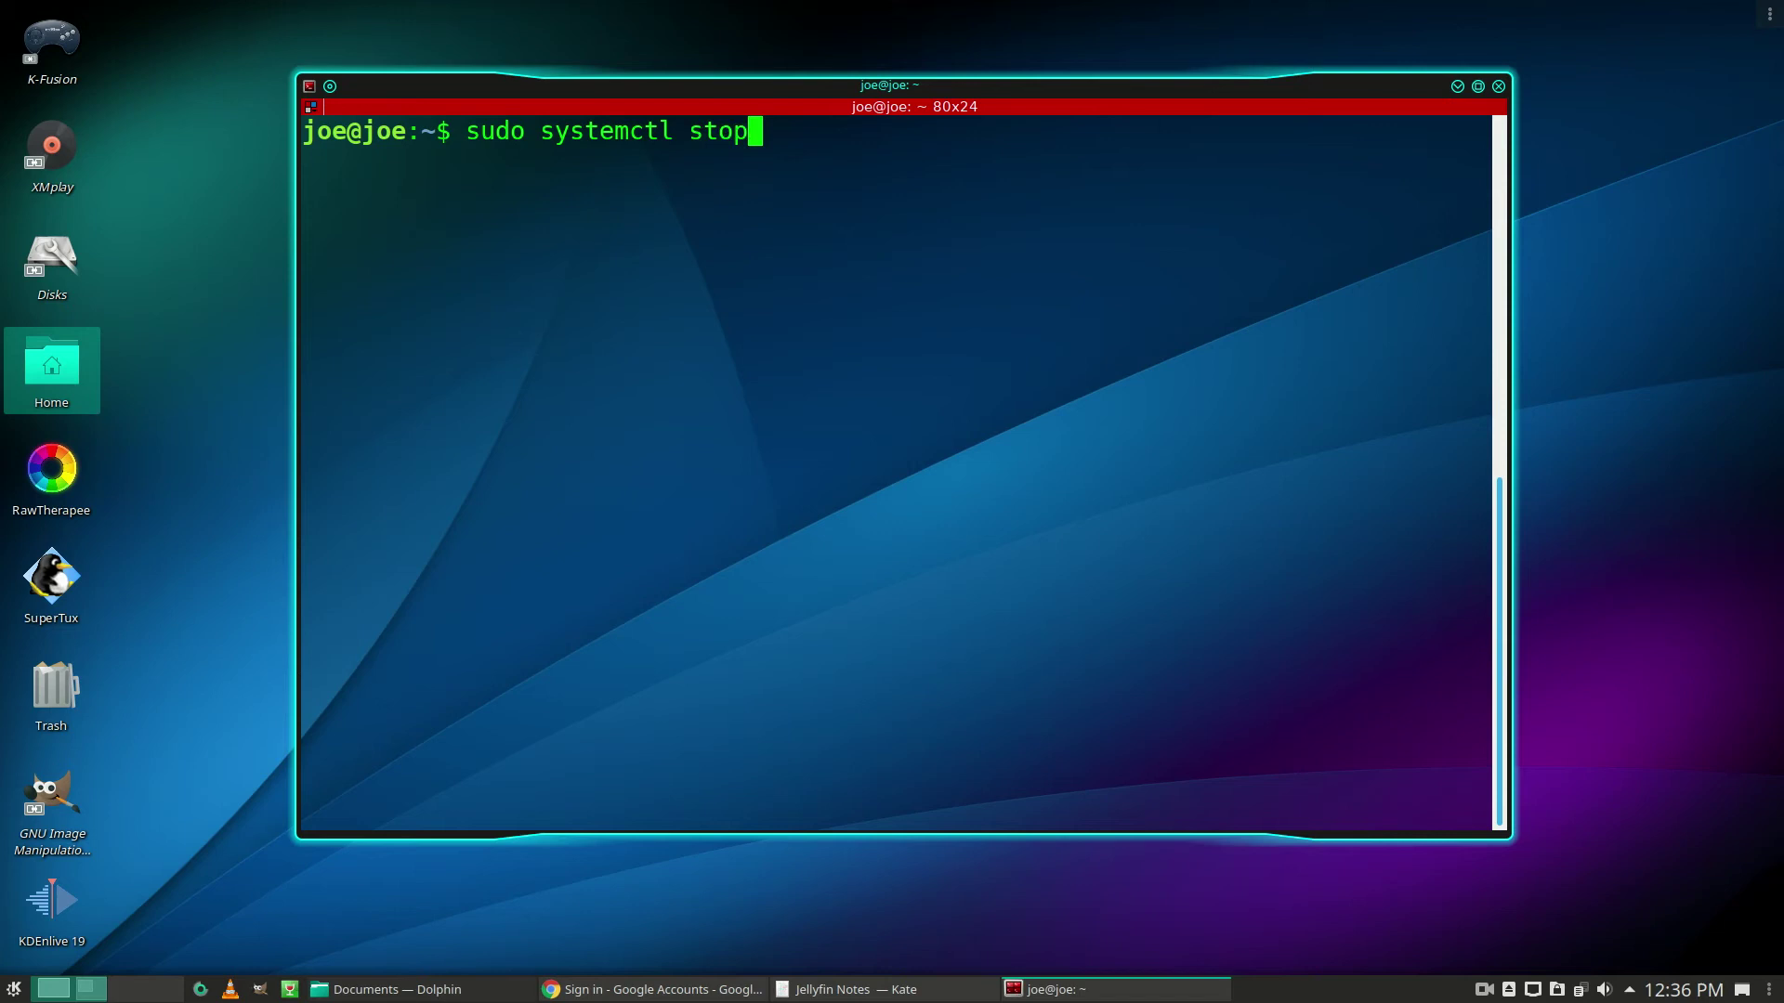
pyautogui.write('jelly')
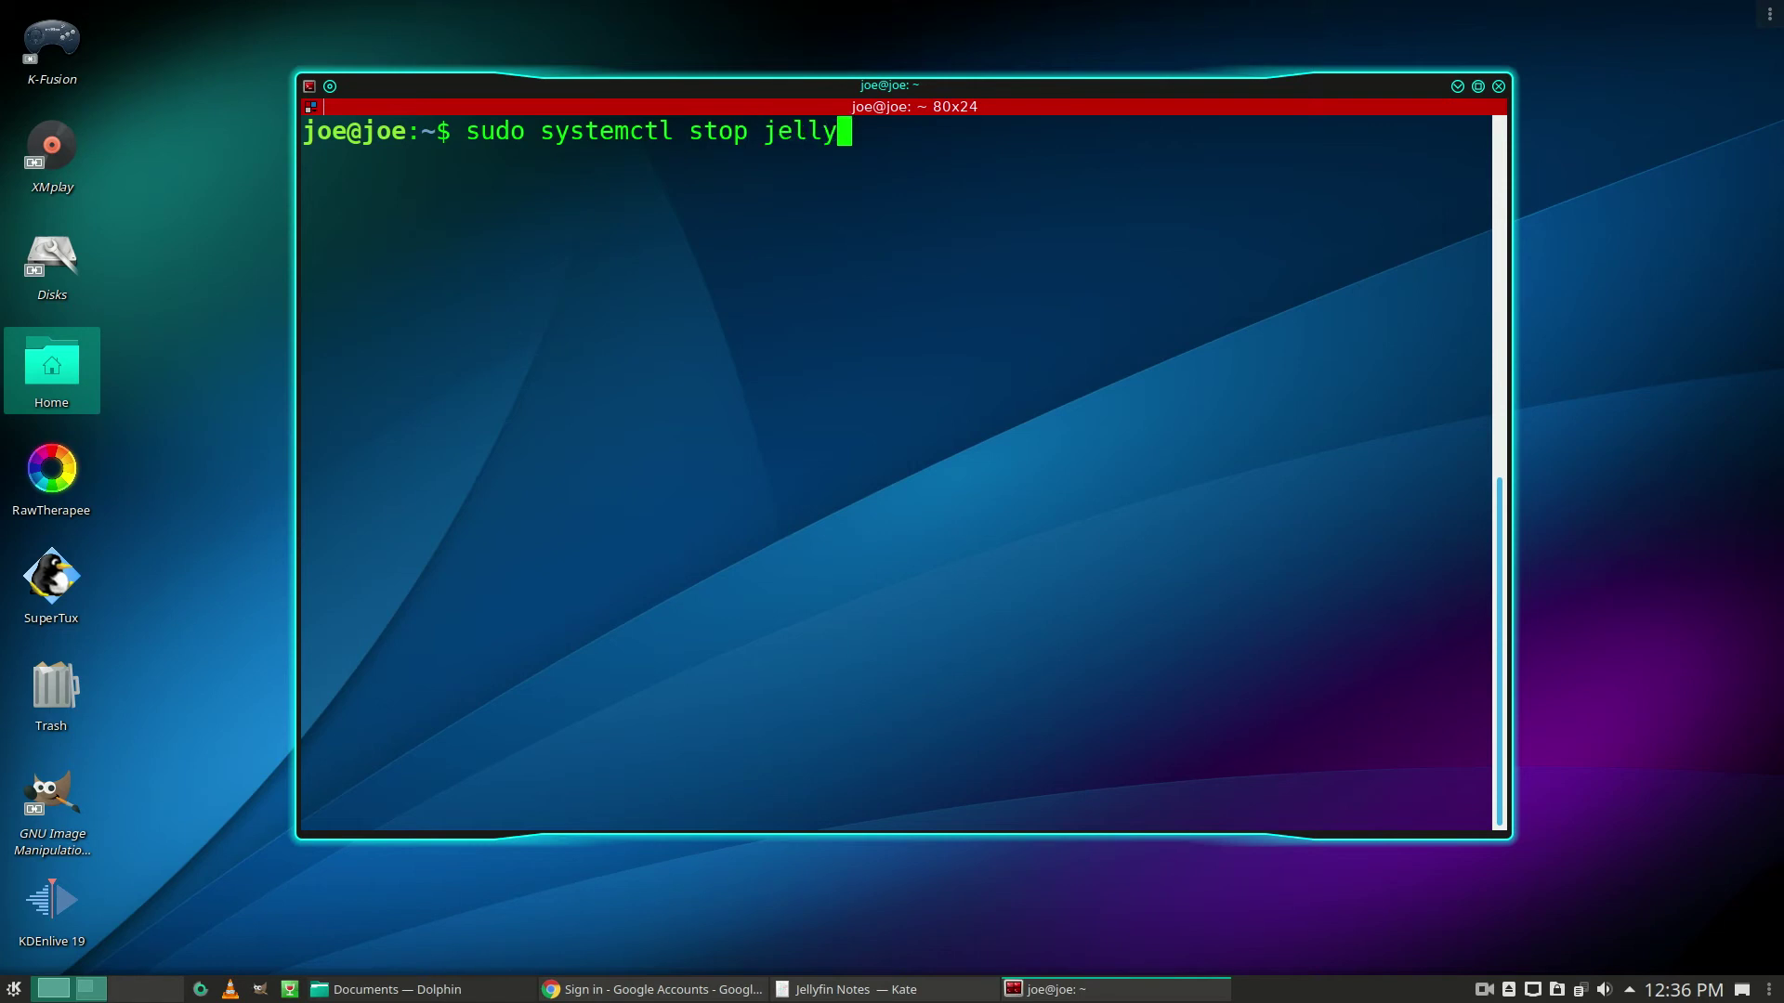
pyautogui.write('fin')
pyautogui.press('Return')
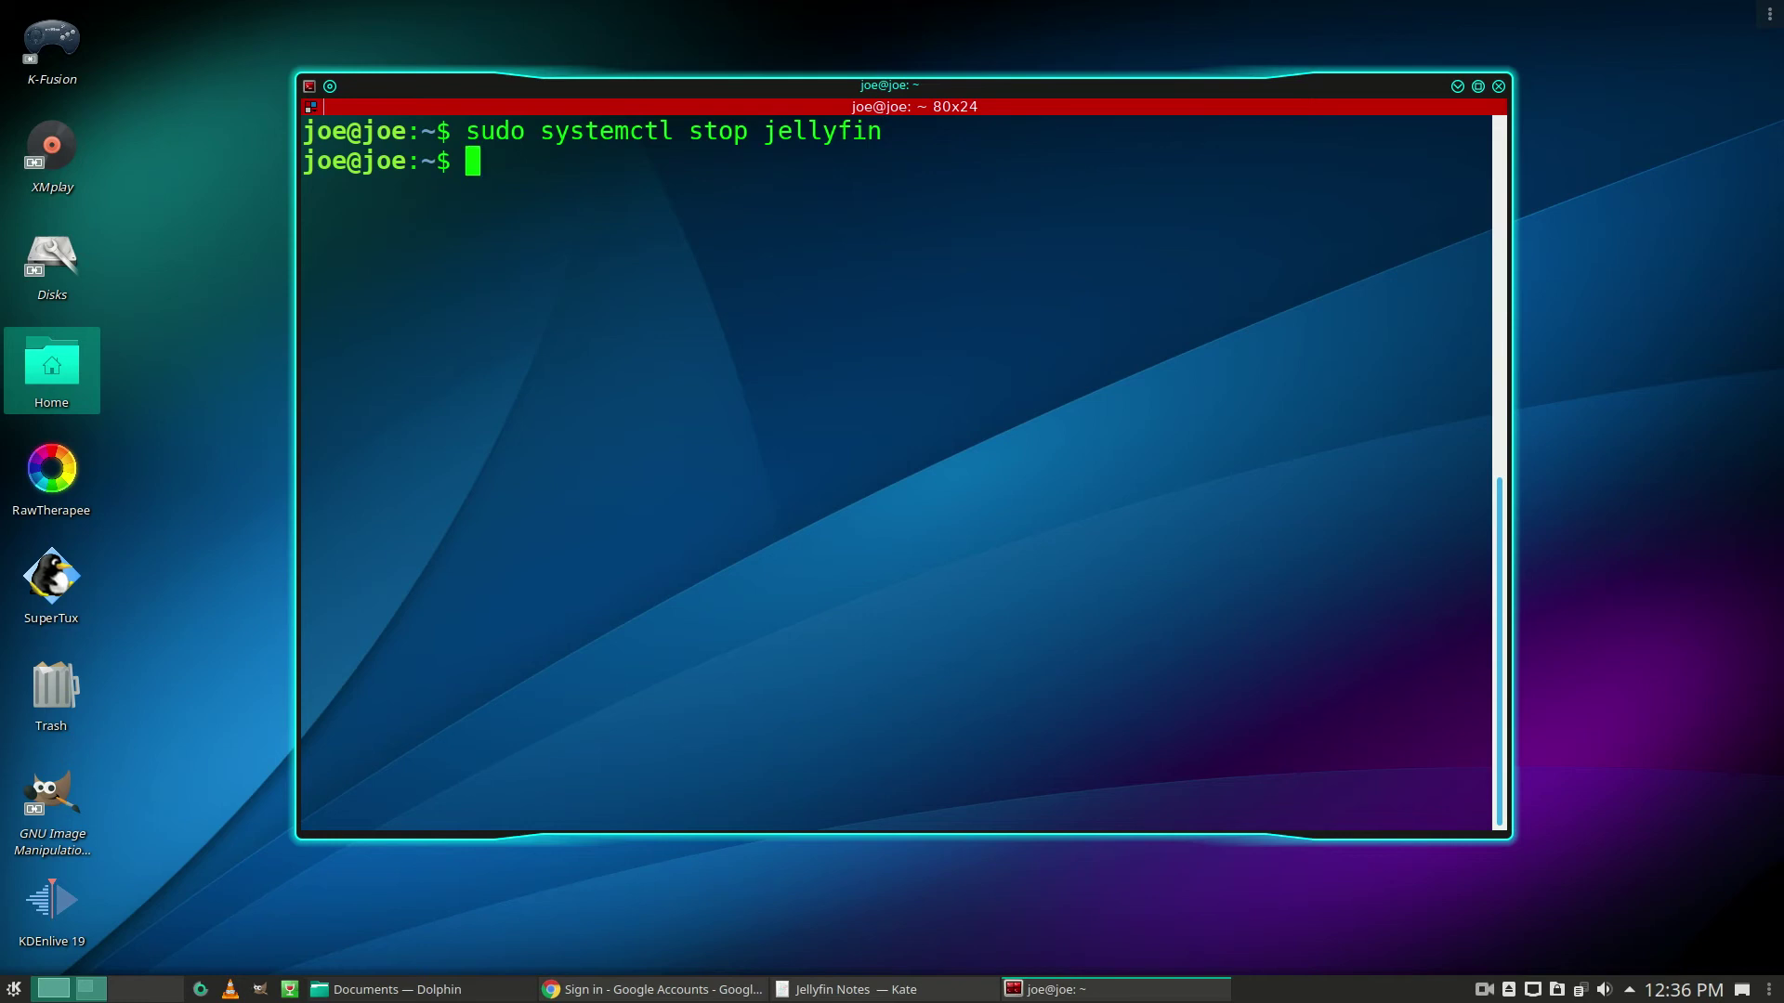
pyautogui.write('sudo ser')
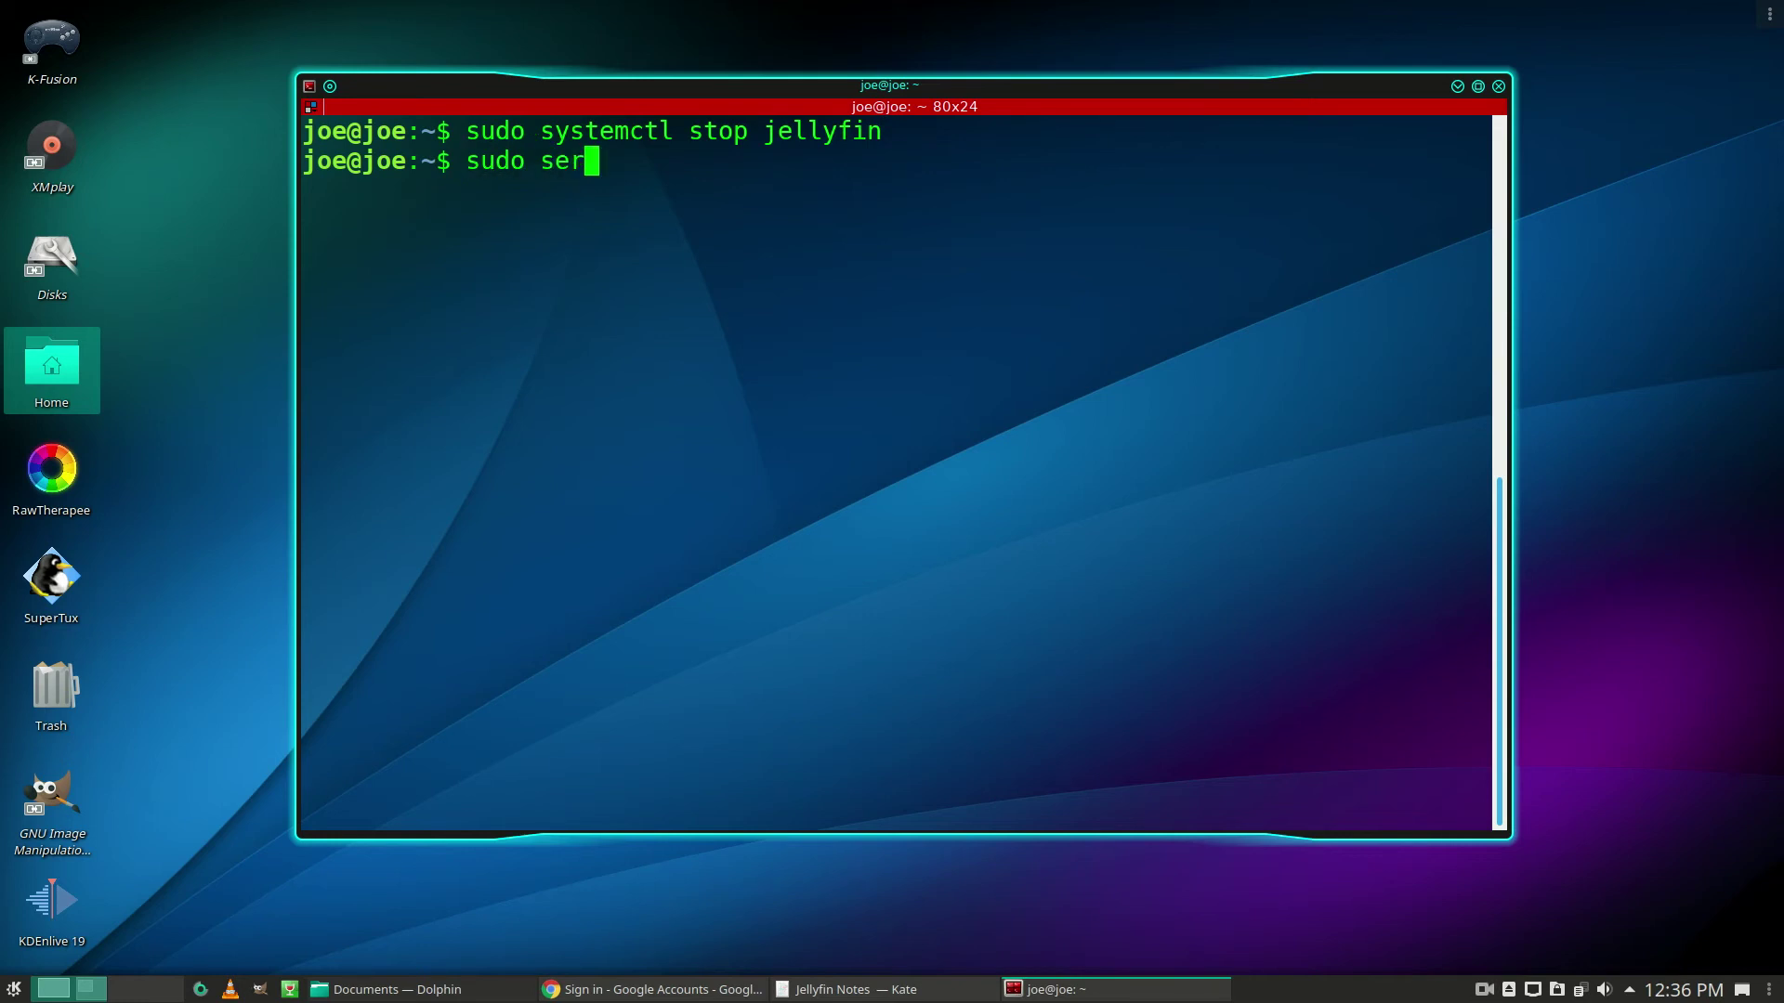
pyautogui.write('vice j')
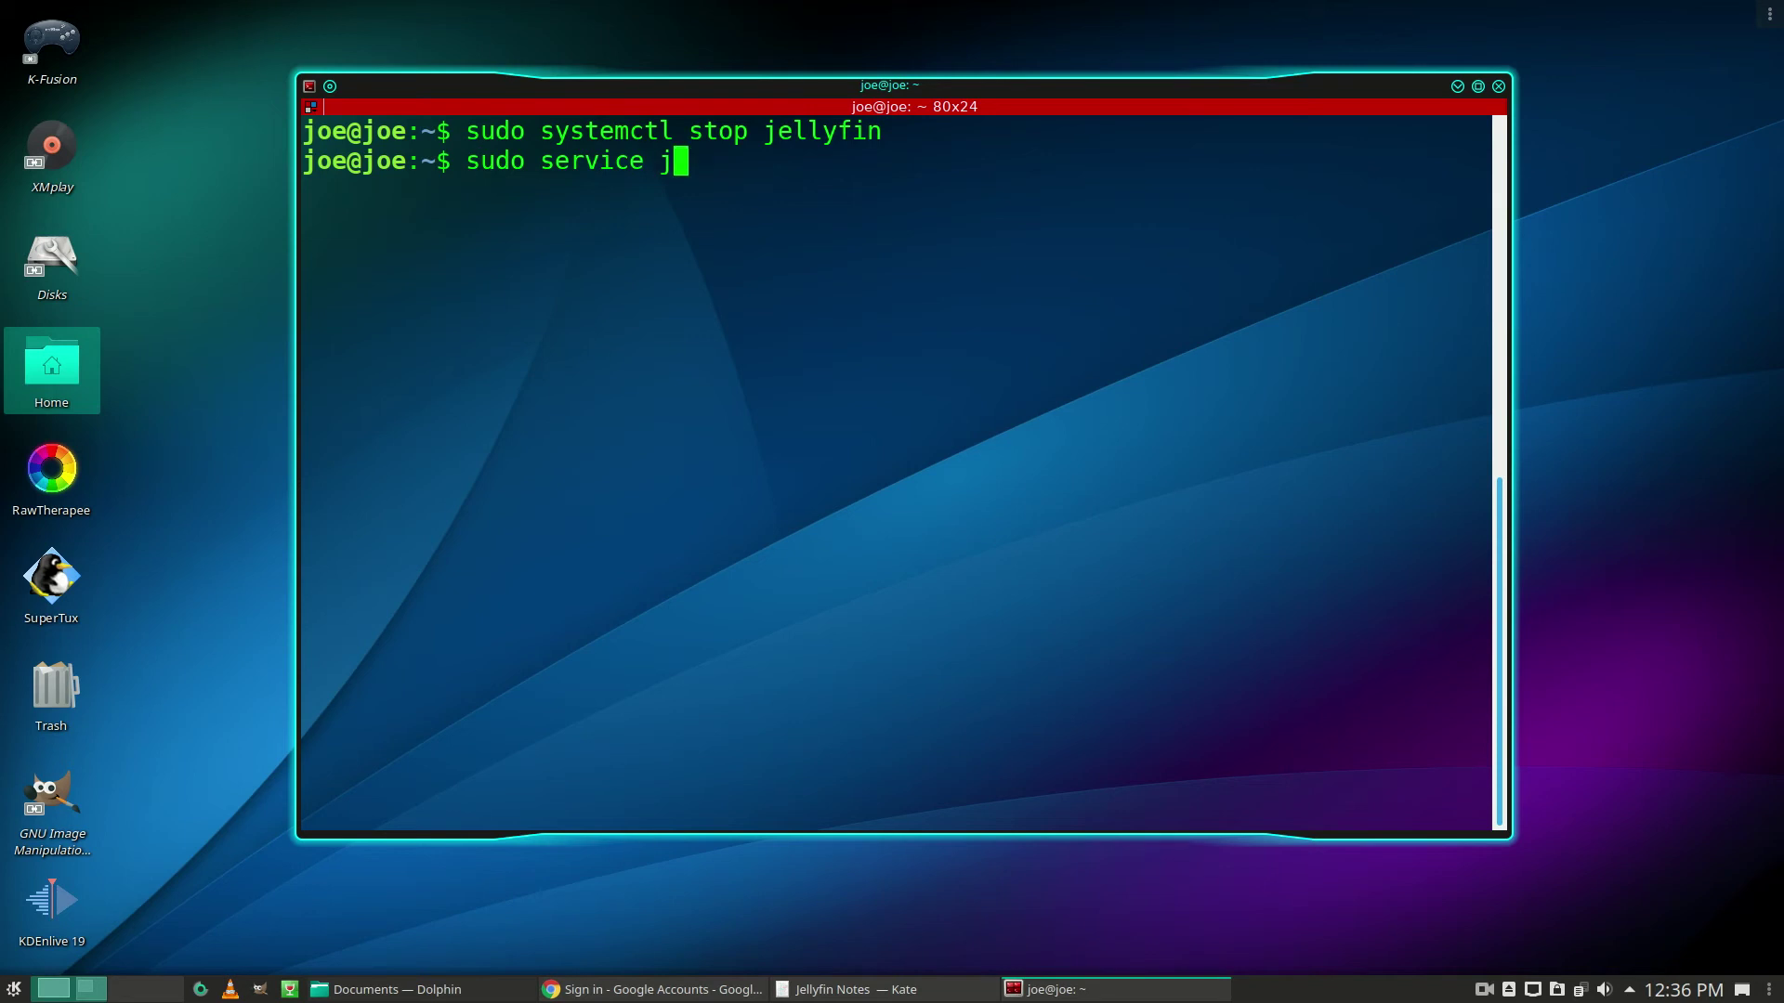
pyautogui.write('ellyfin ')
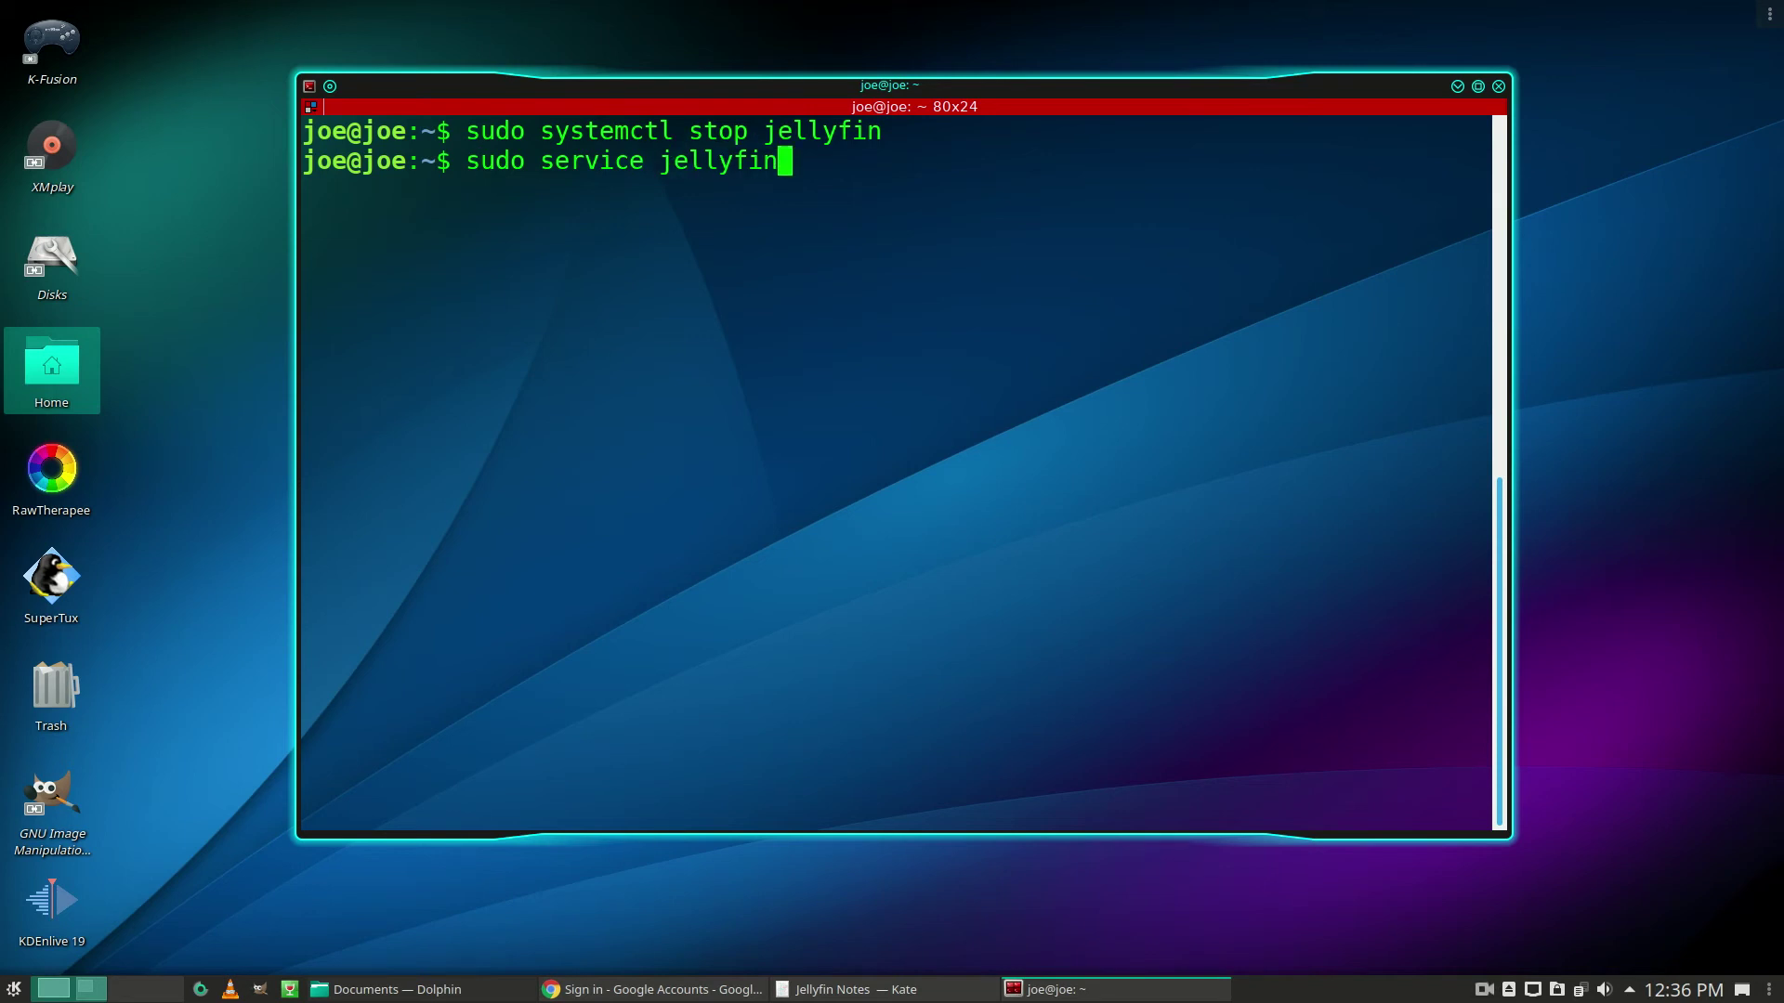
pyautogui.write('status')
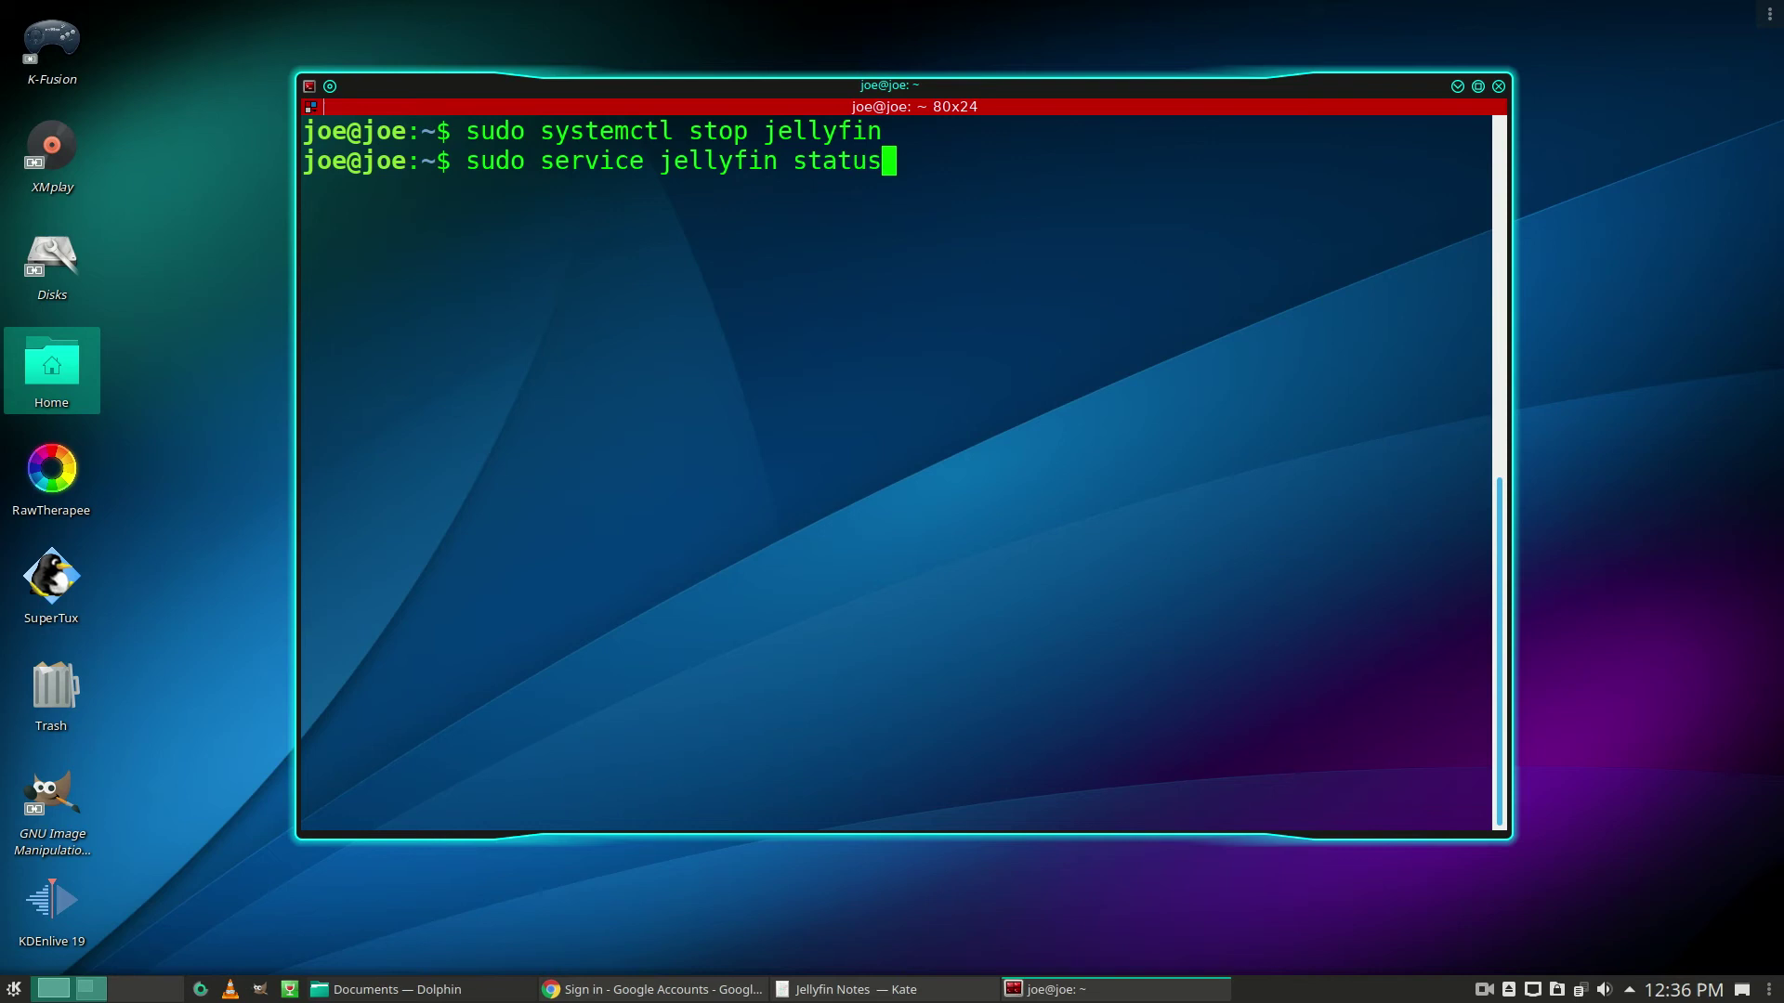
# Check Jellyfin status, highlight the failed state, quit the pager and clear the screen.
pyautogui.press('Return')
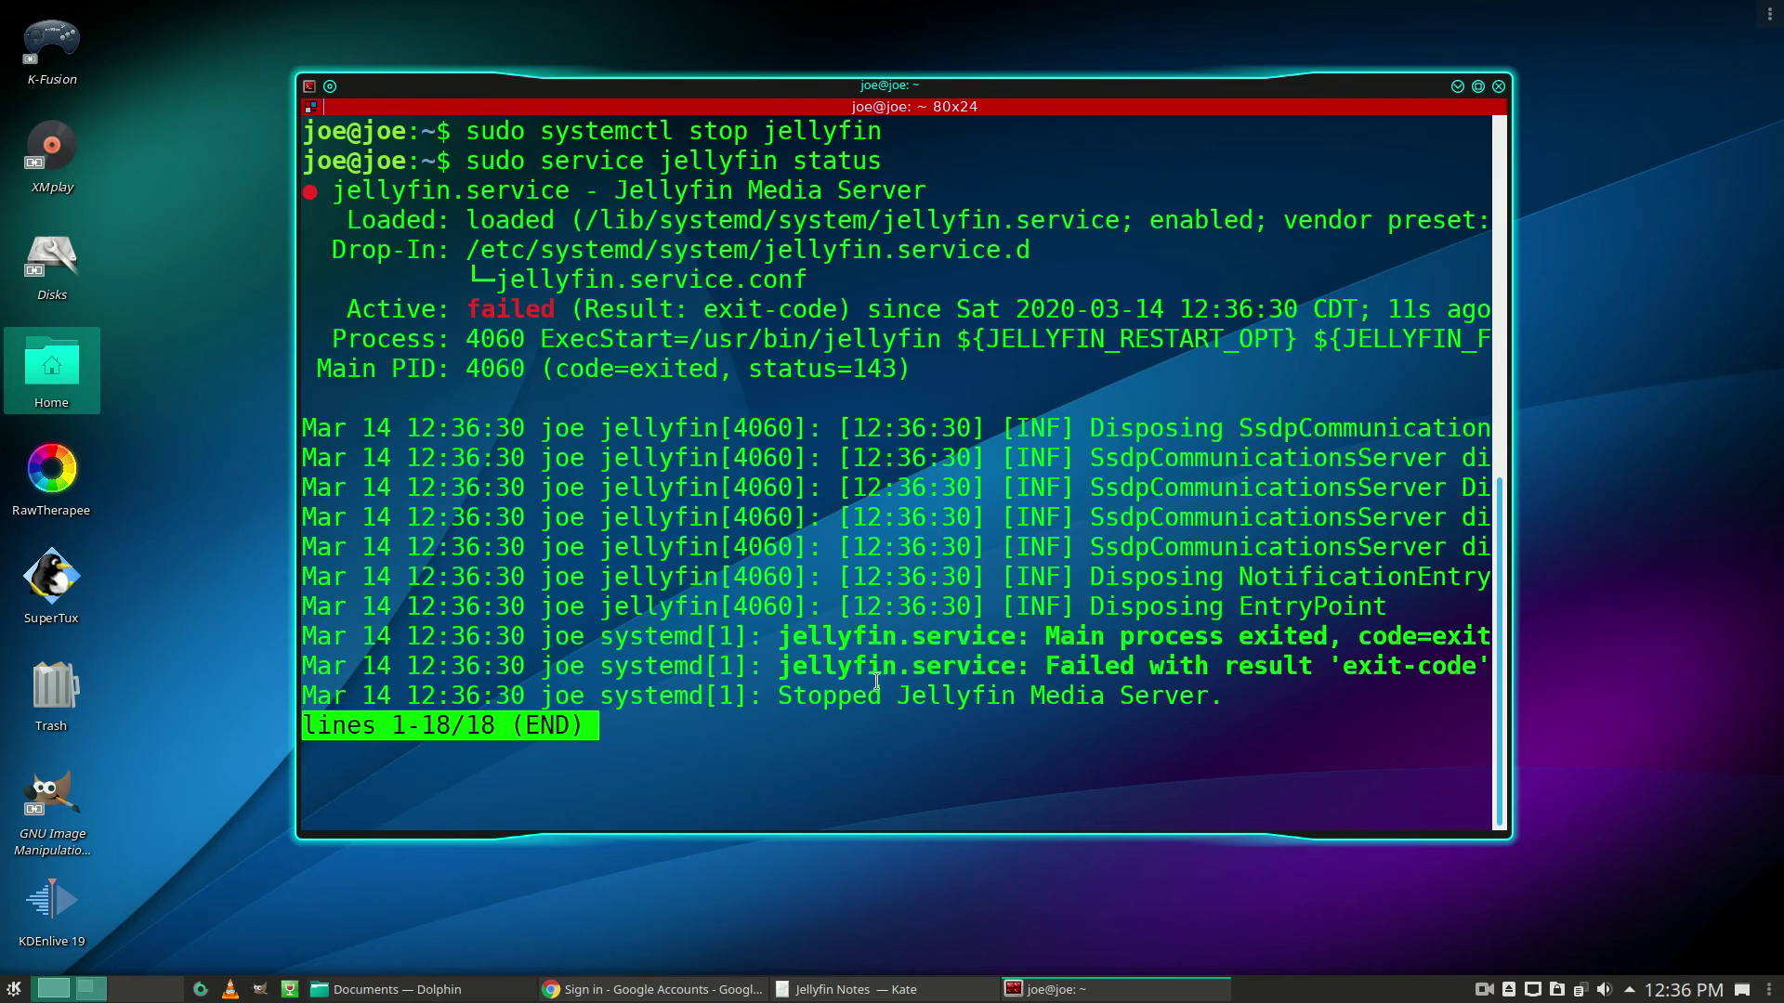
pyautogui.moveTo(467, 309); pyautogui.dragTo(548, 313)
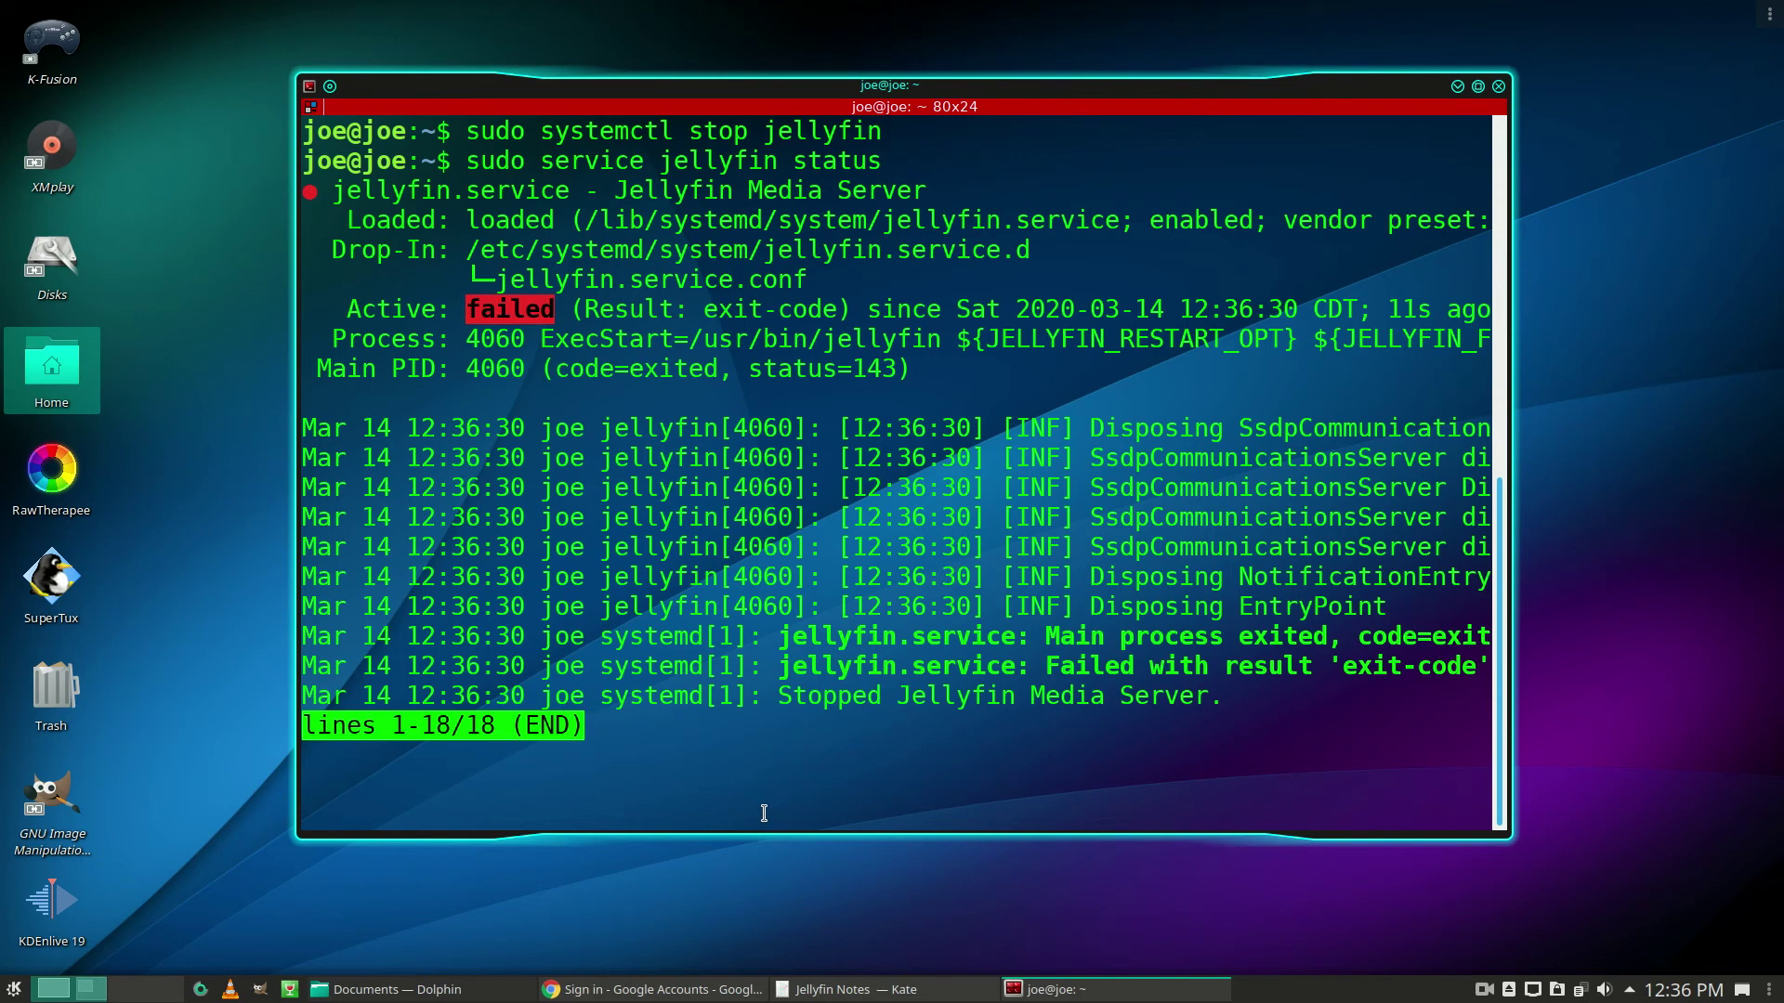
pyautogui.press('q')
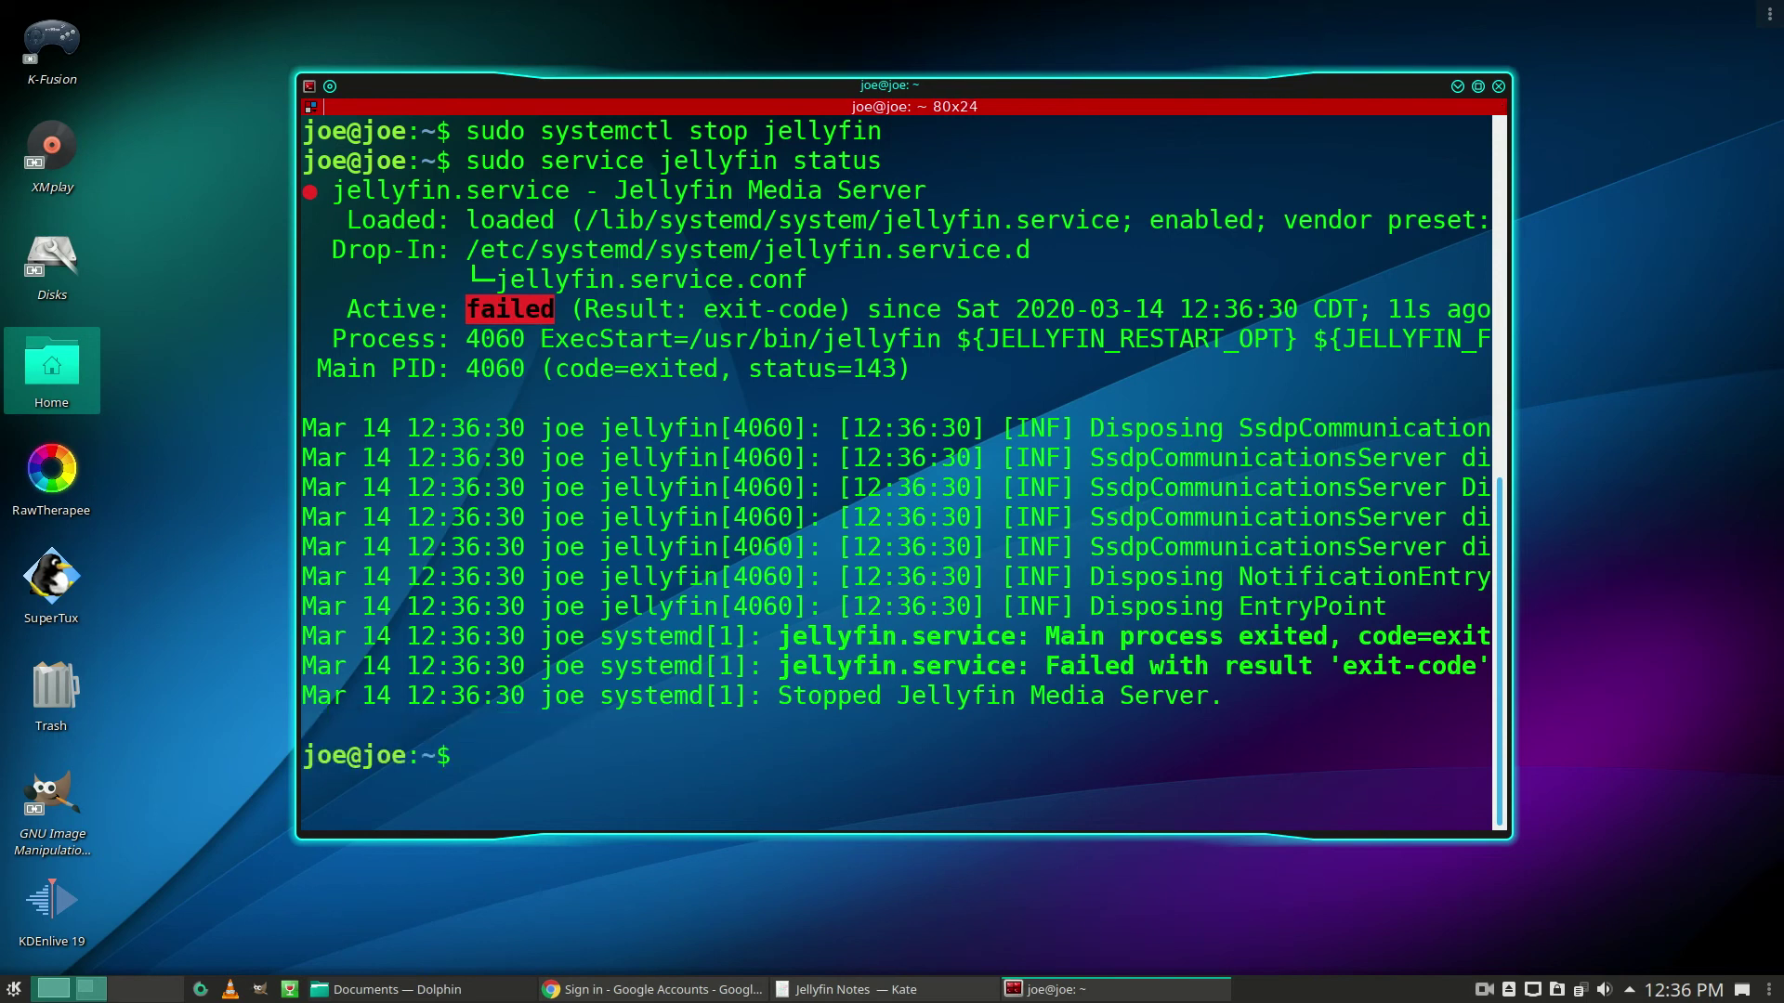
pyautogui.write('clear')
pyautogui.press('Return')
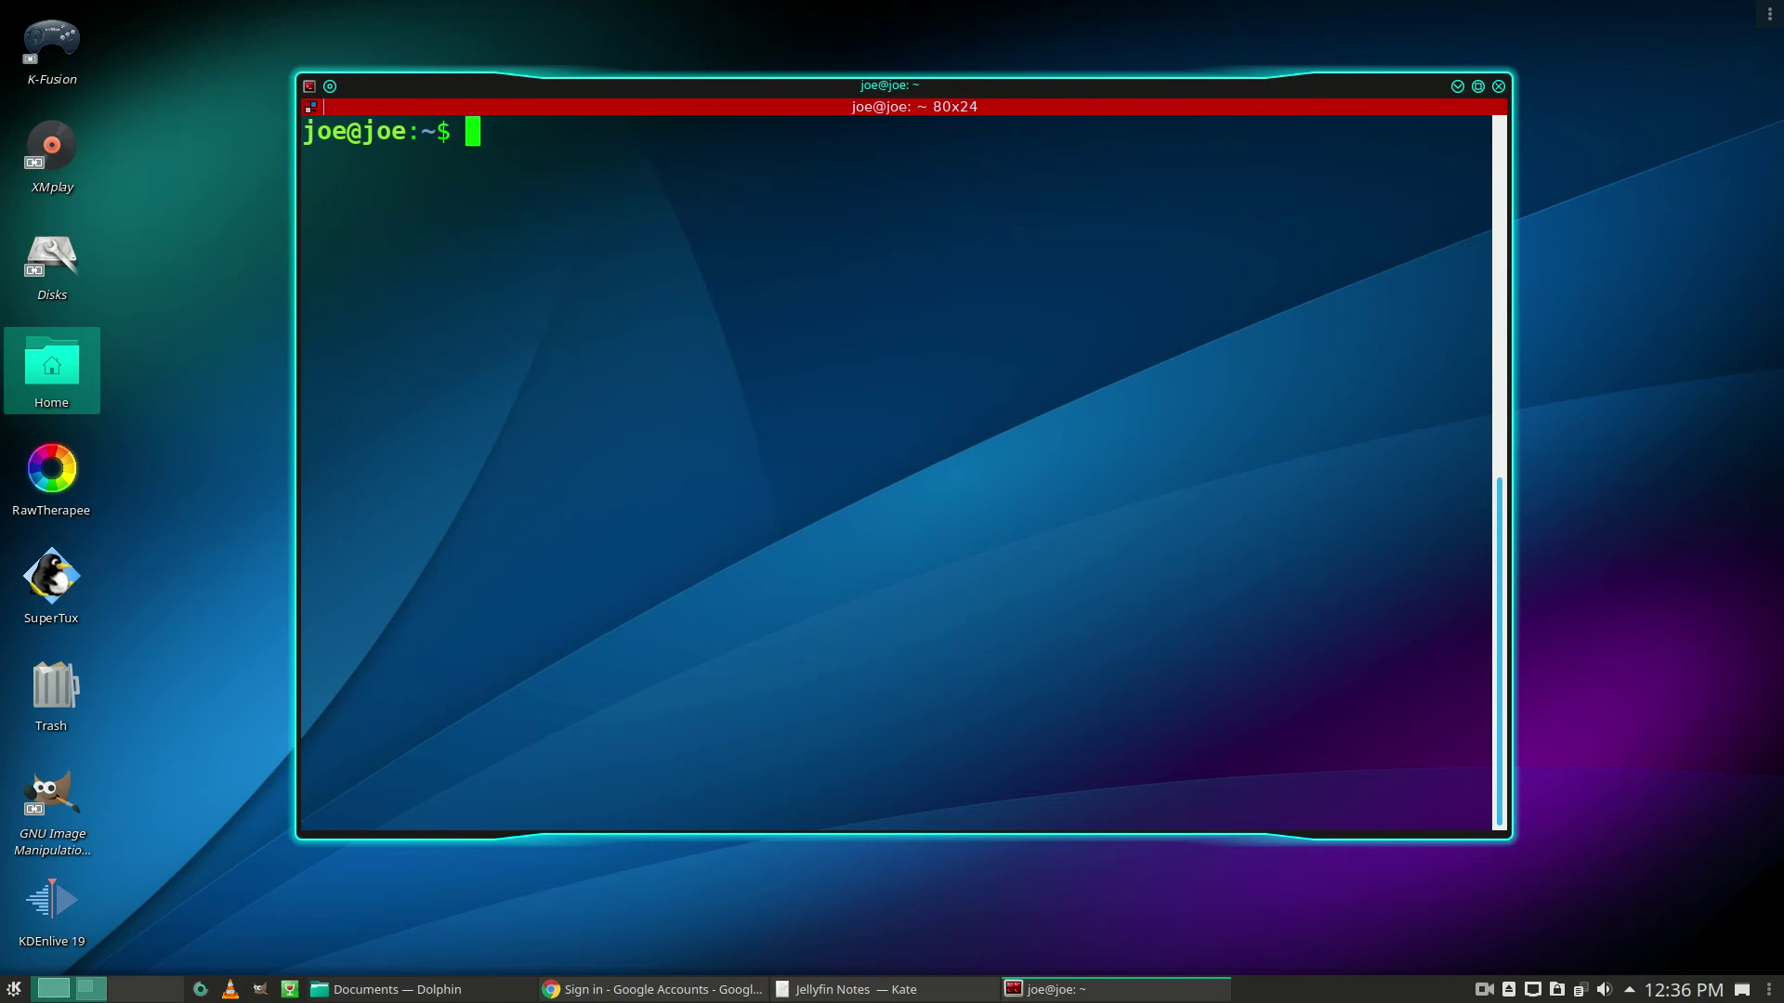
pyautogui.write('su')
pyautogui.write('do s')
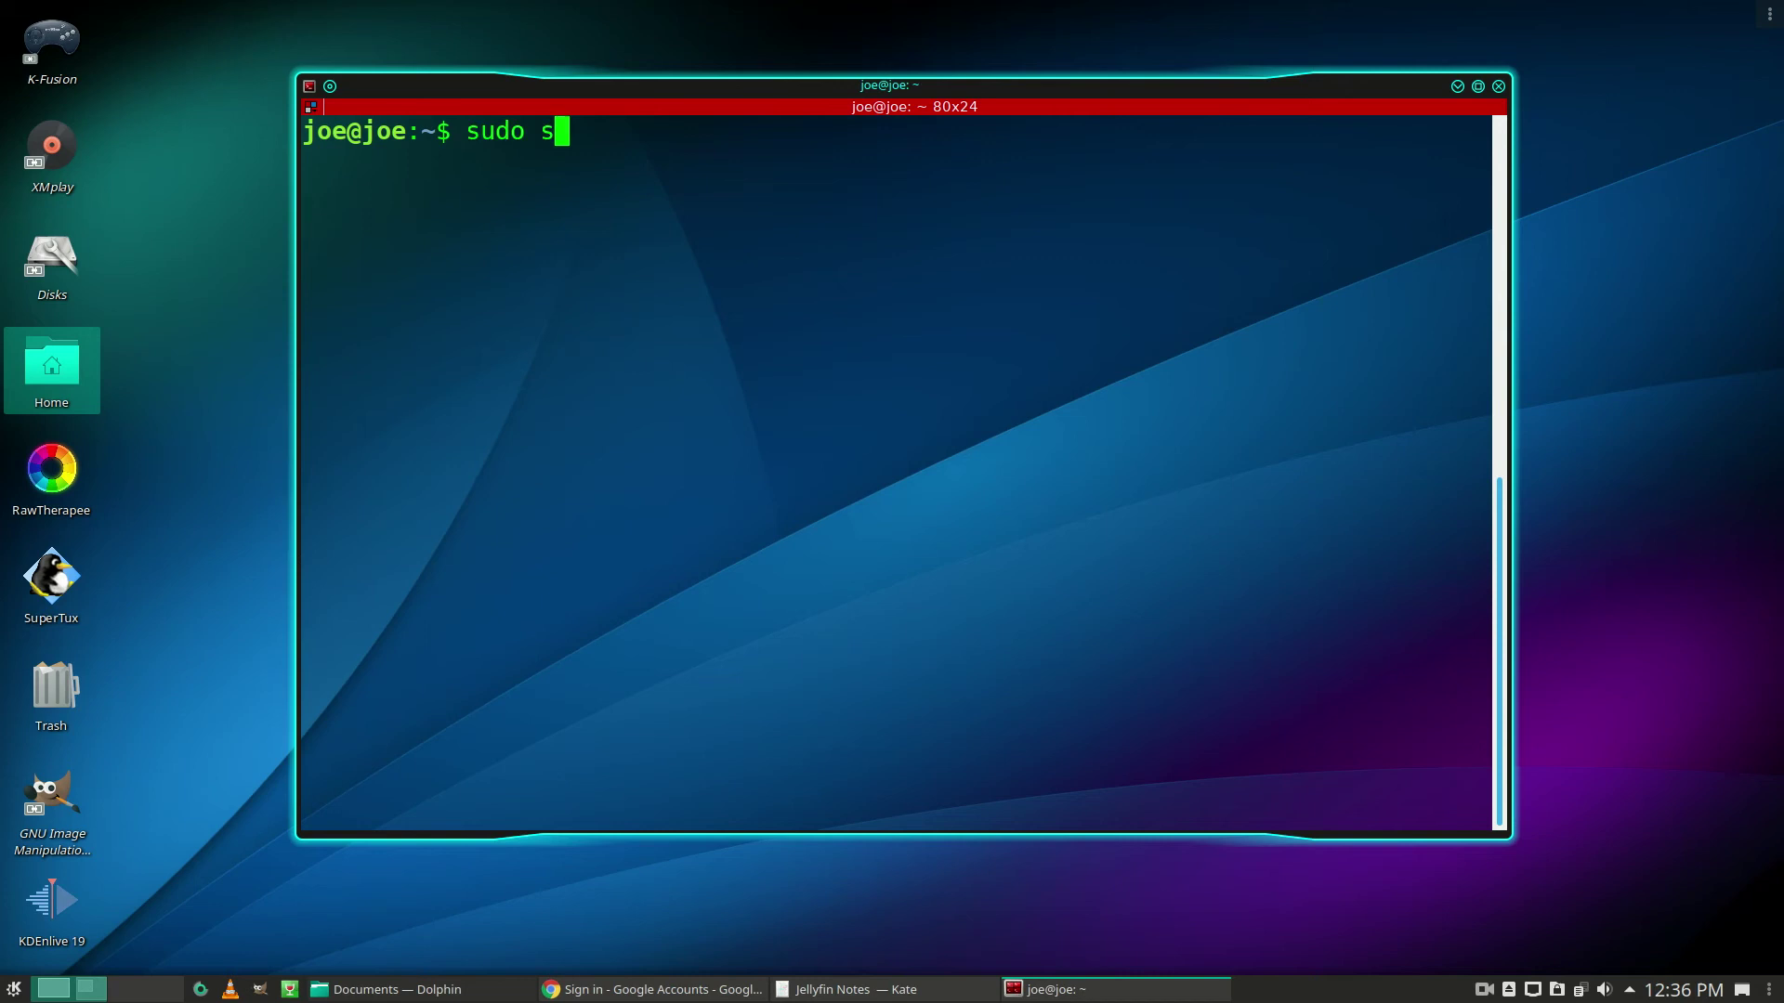
pyautogui.write('ystemctl')
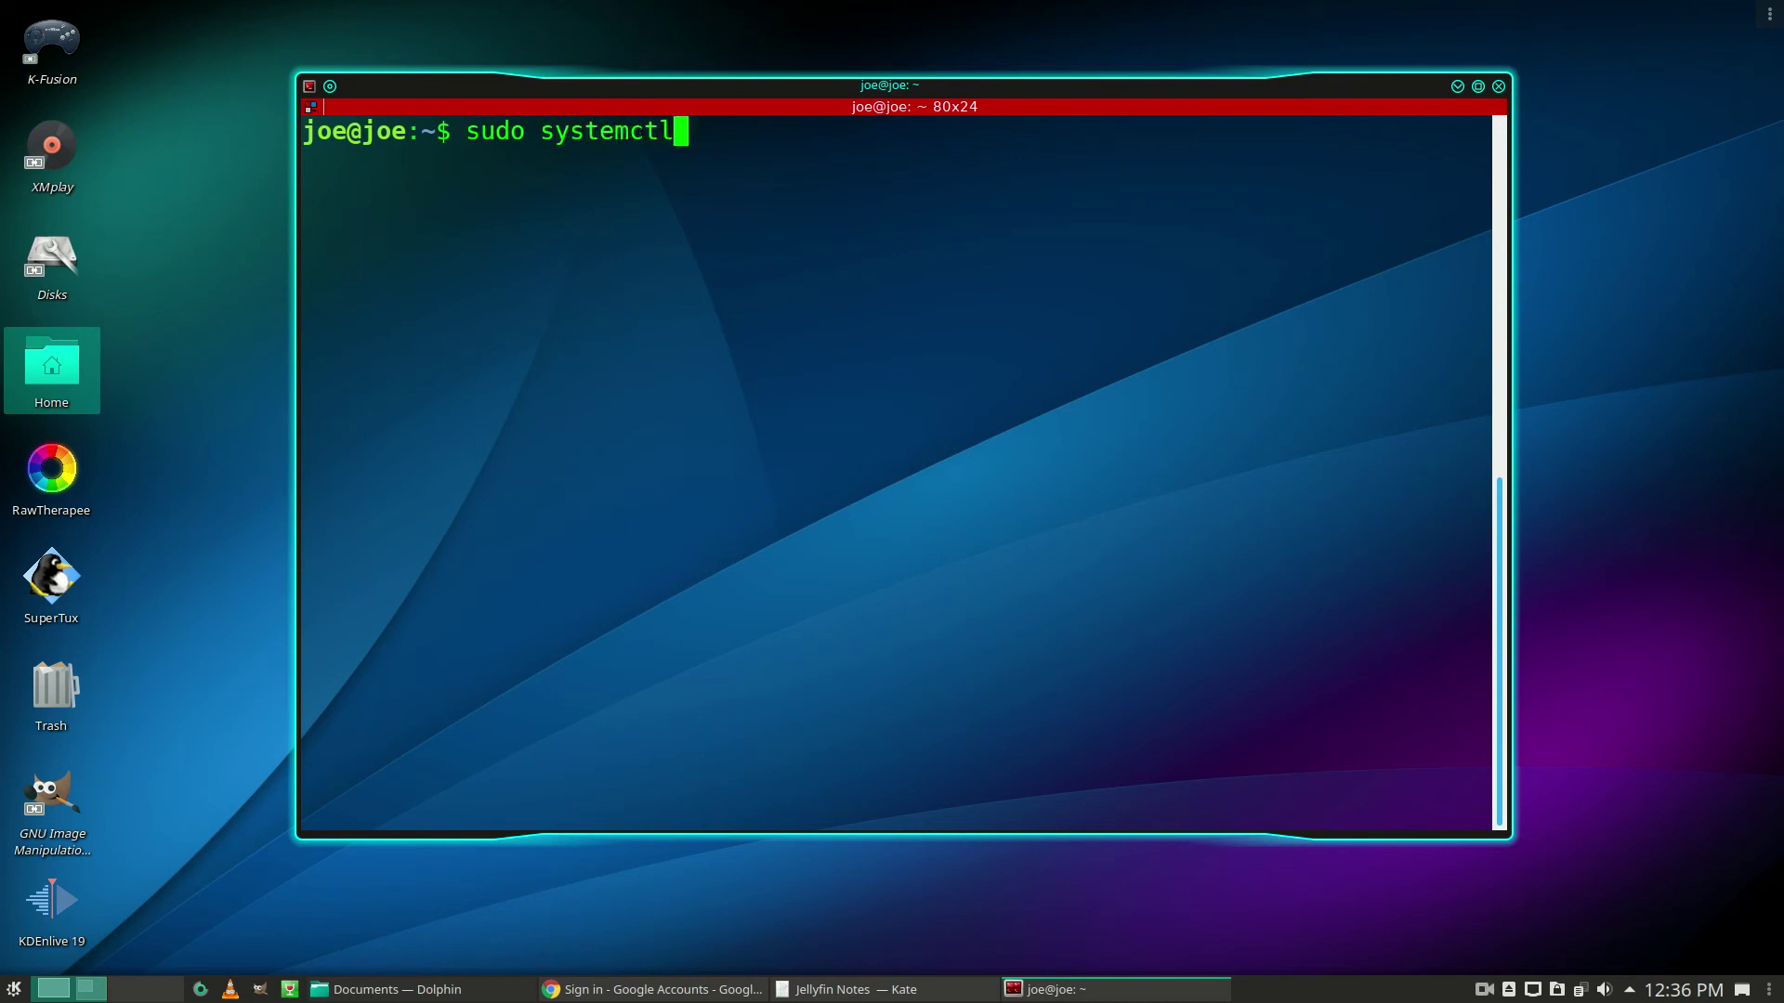
pyautogui.write(' s')
pyautogui.write('tr')
# Fix the typo and run sudo systemctl start jellyfin.
pyautogui.press('BackSpace')
pyautogui.write('art')
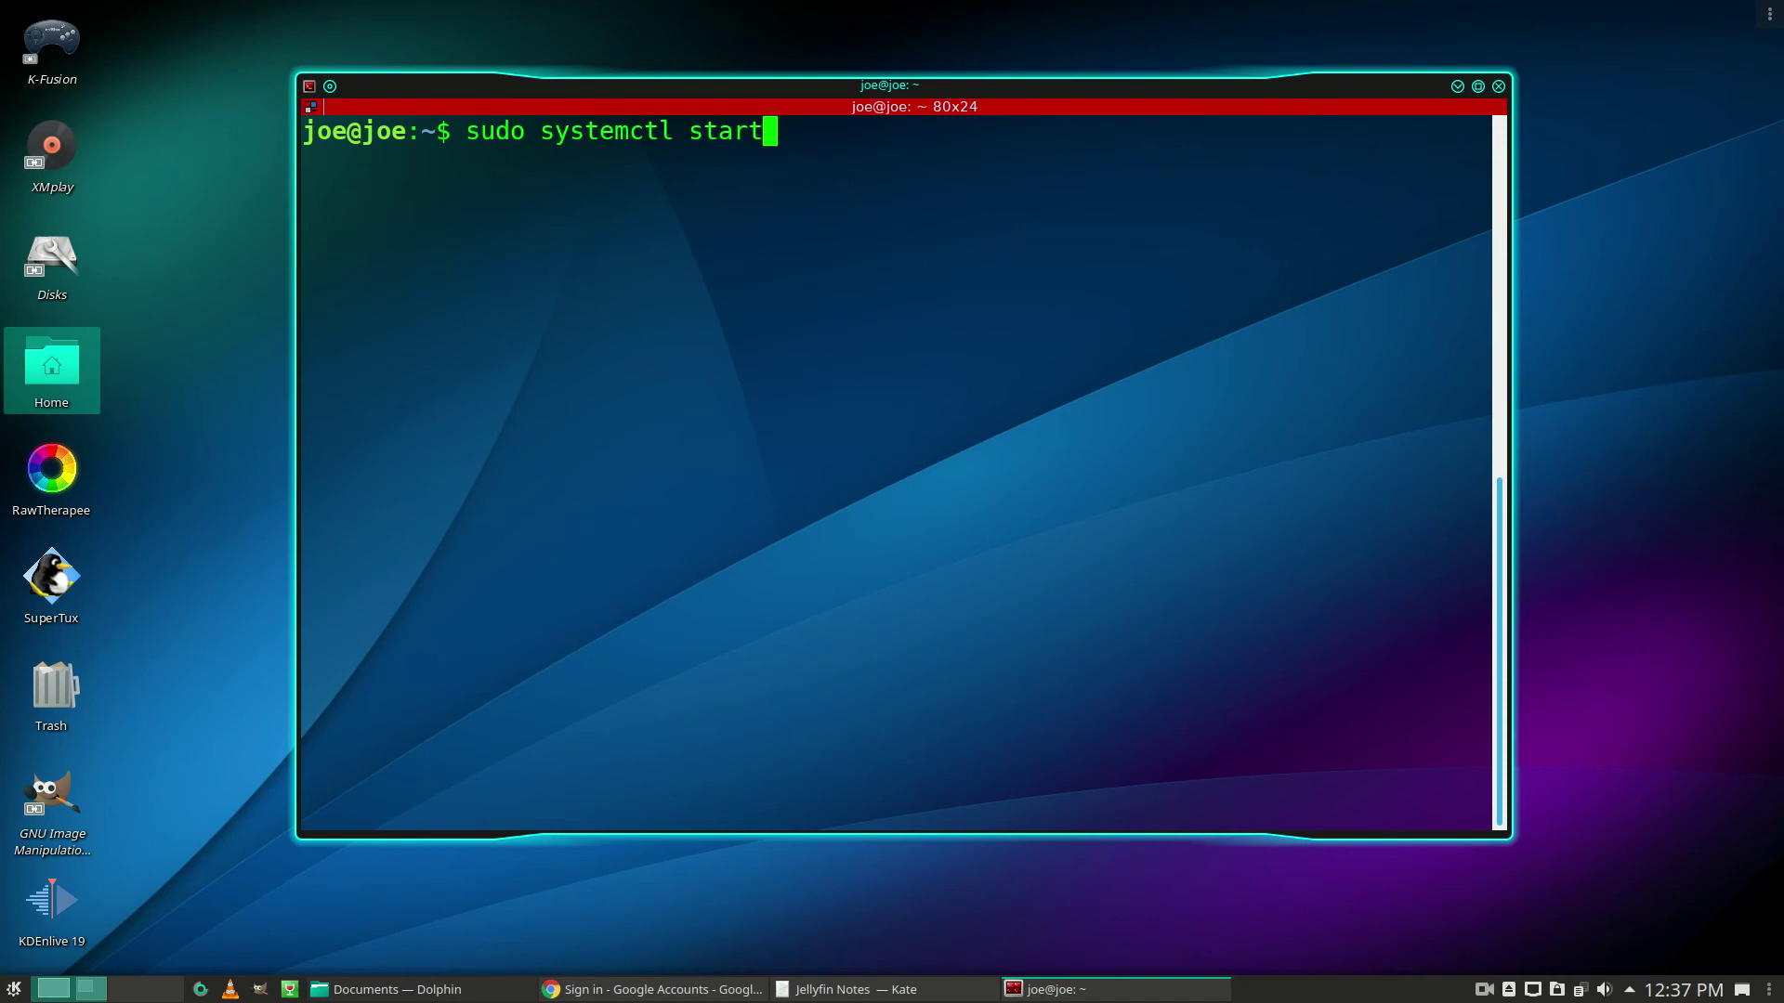
pyautogui.write(' jelly')
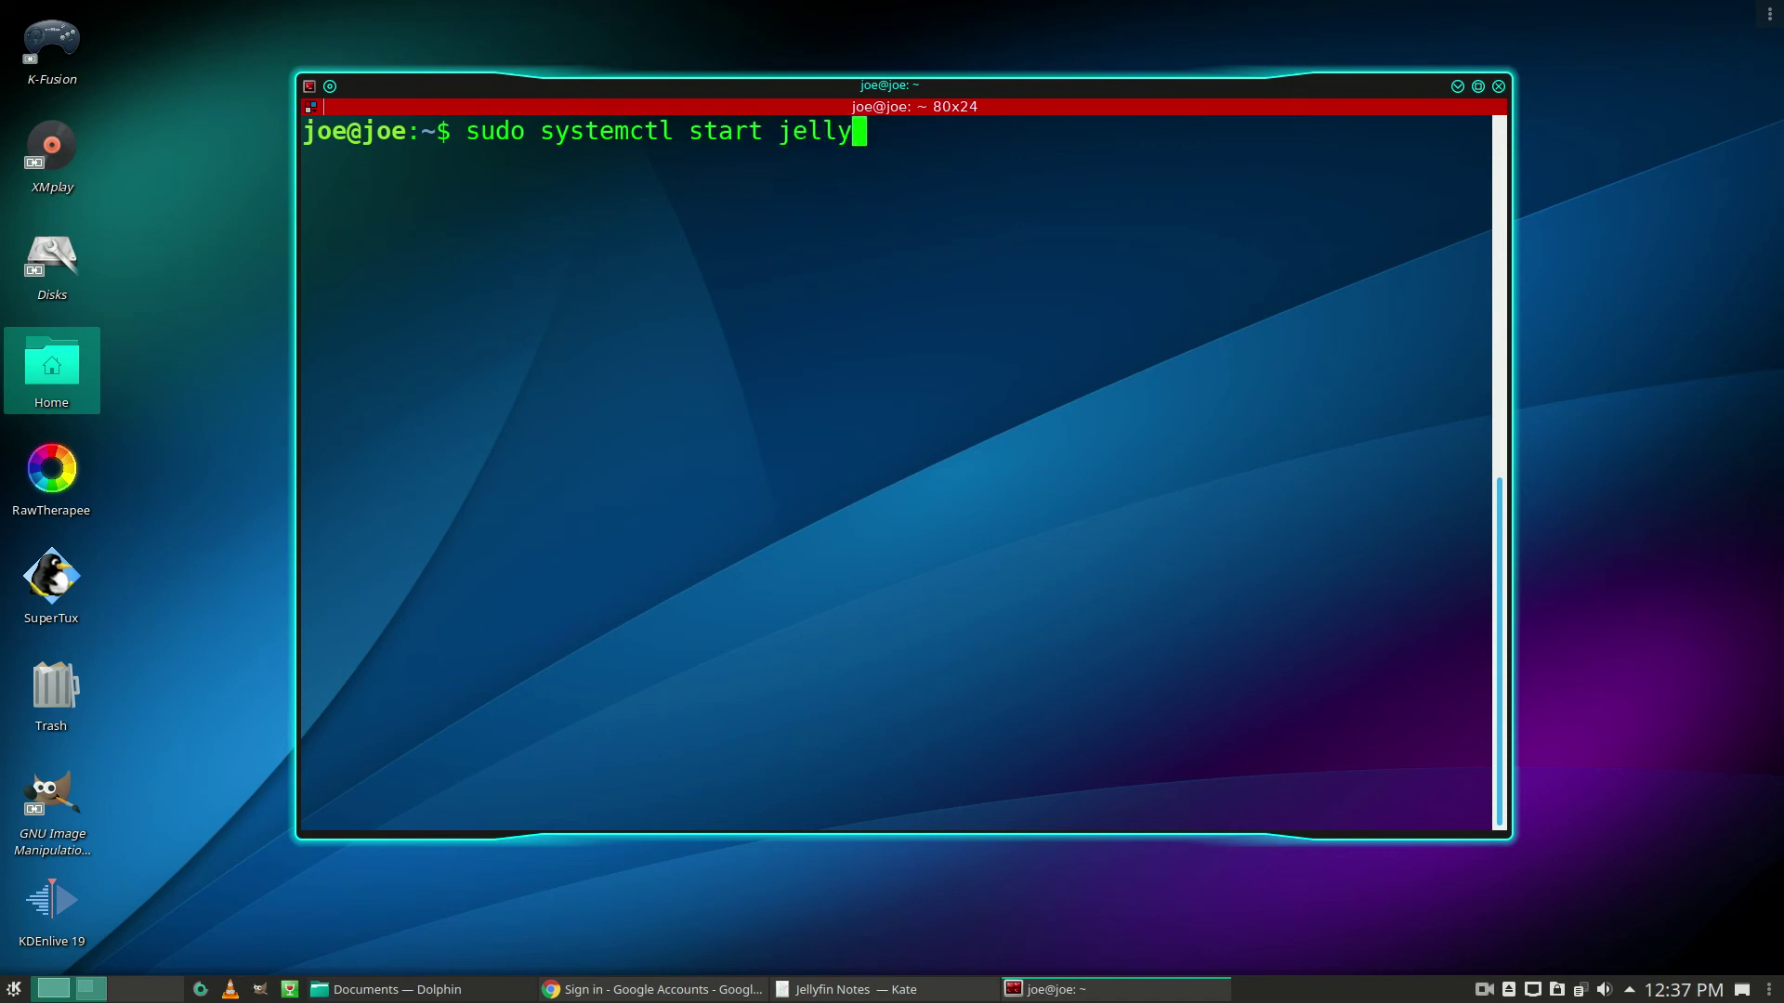
pyautogui.write('fin')
pyautogui.press('Return')
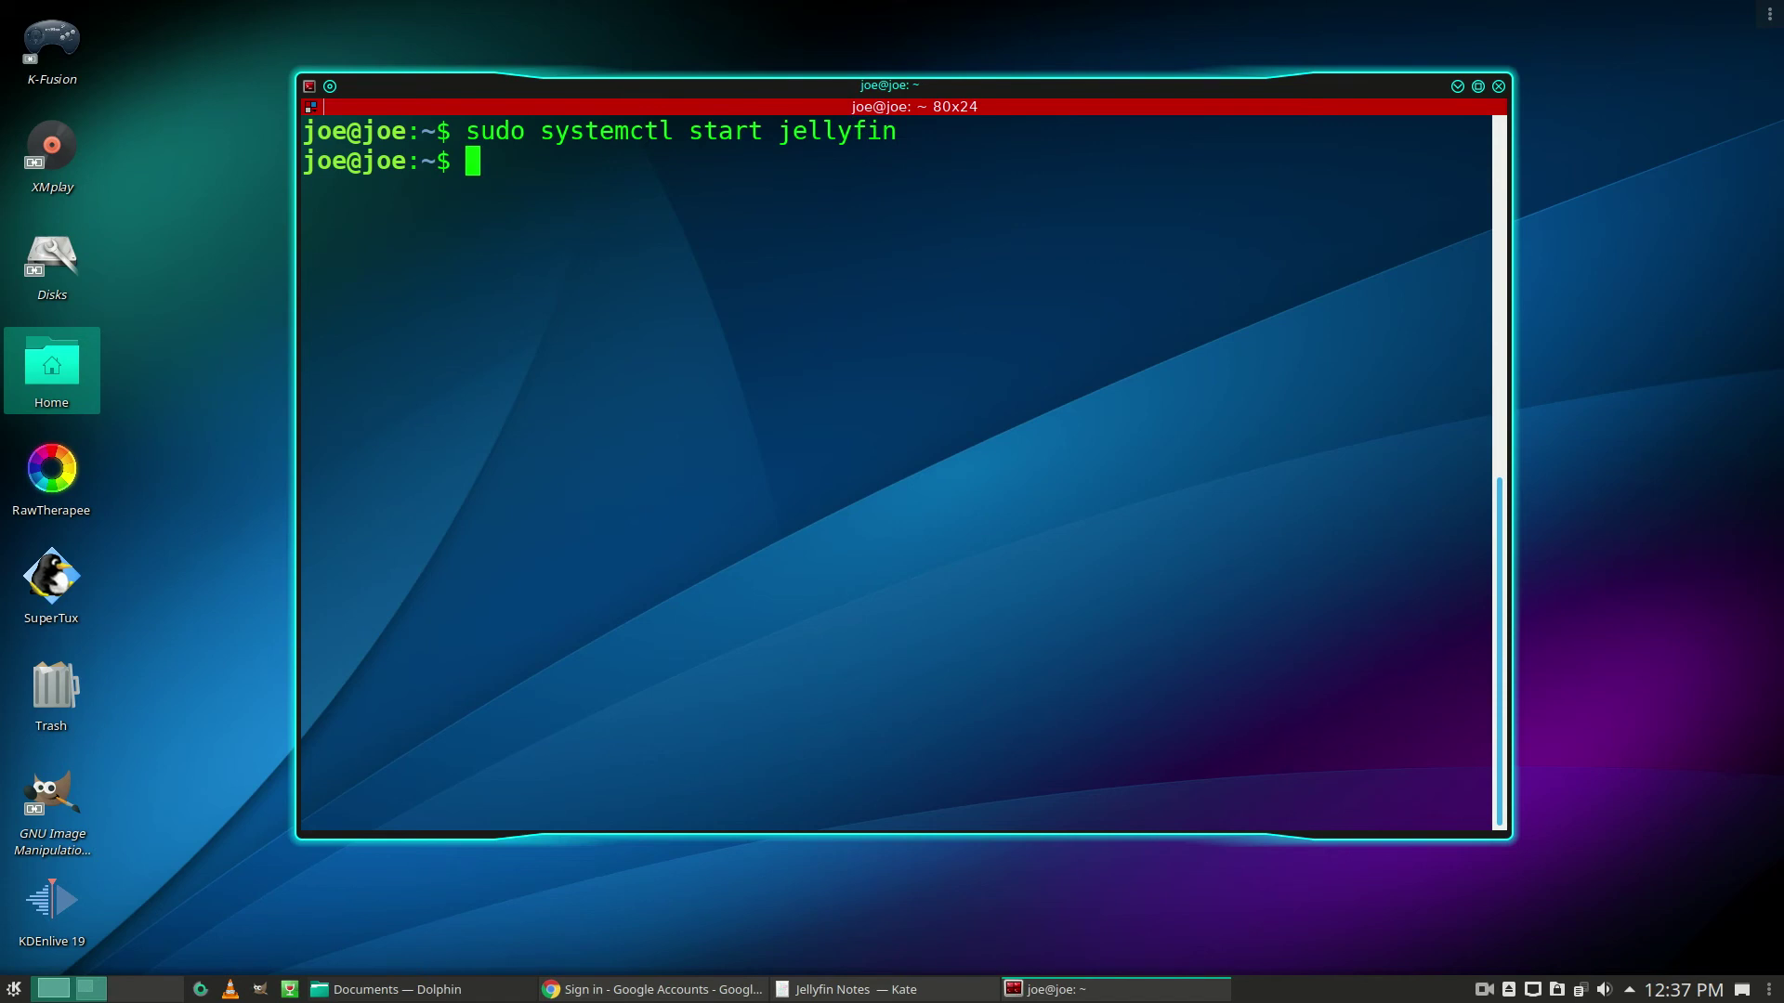
pyautogui.write('sudo ')
pyautogui.write('service ')
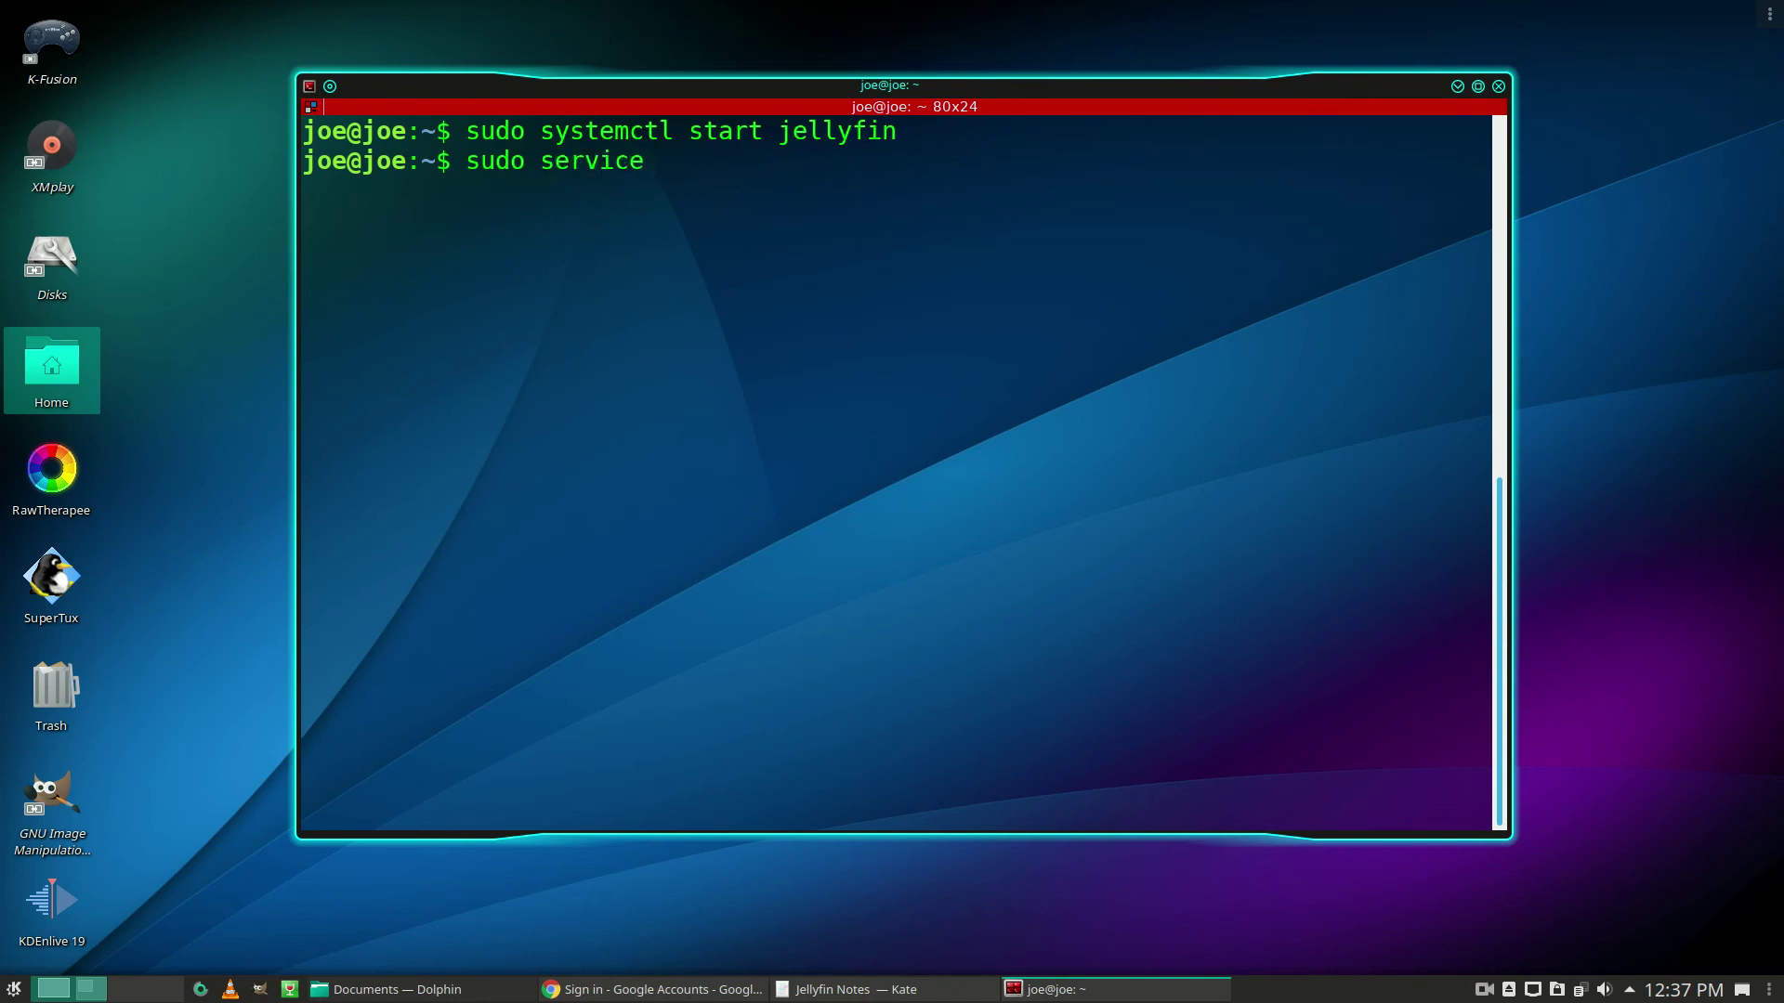
pyautogui.write('jellyfin')
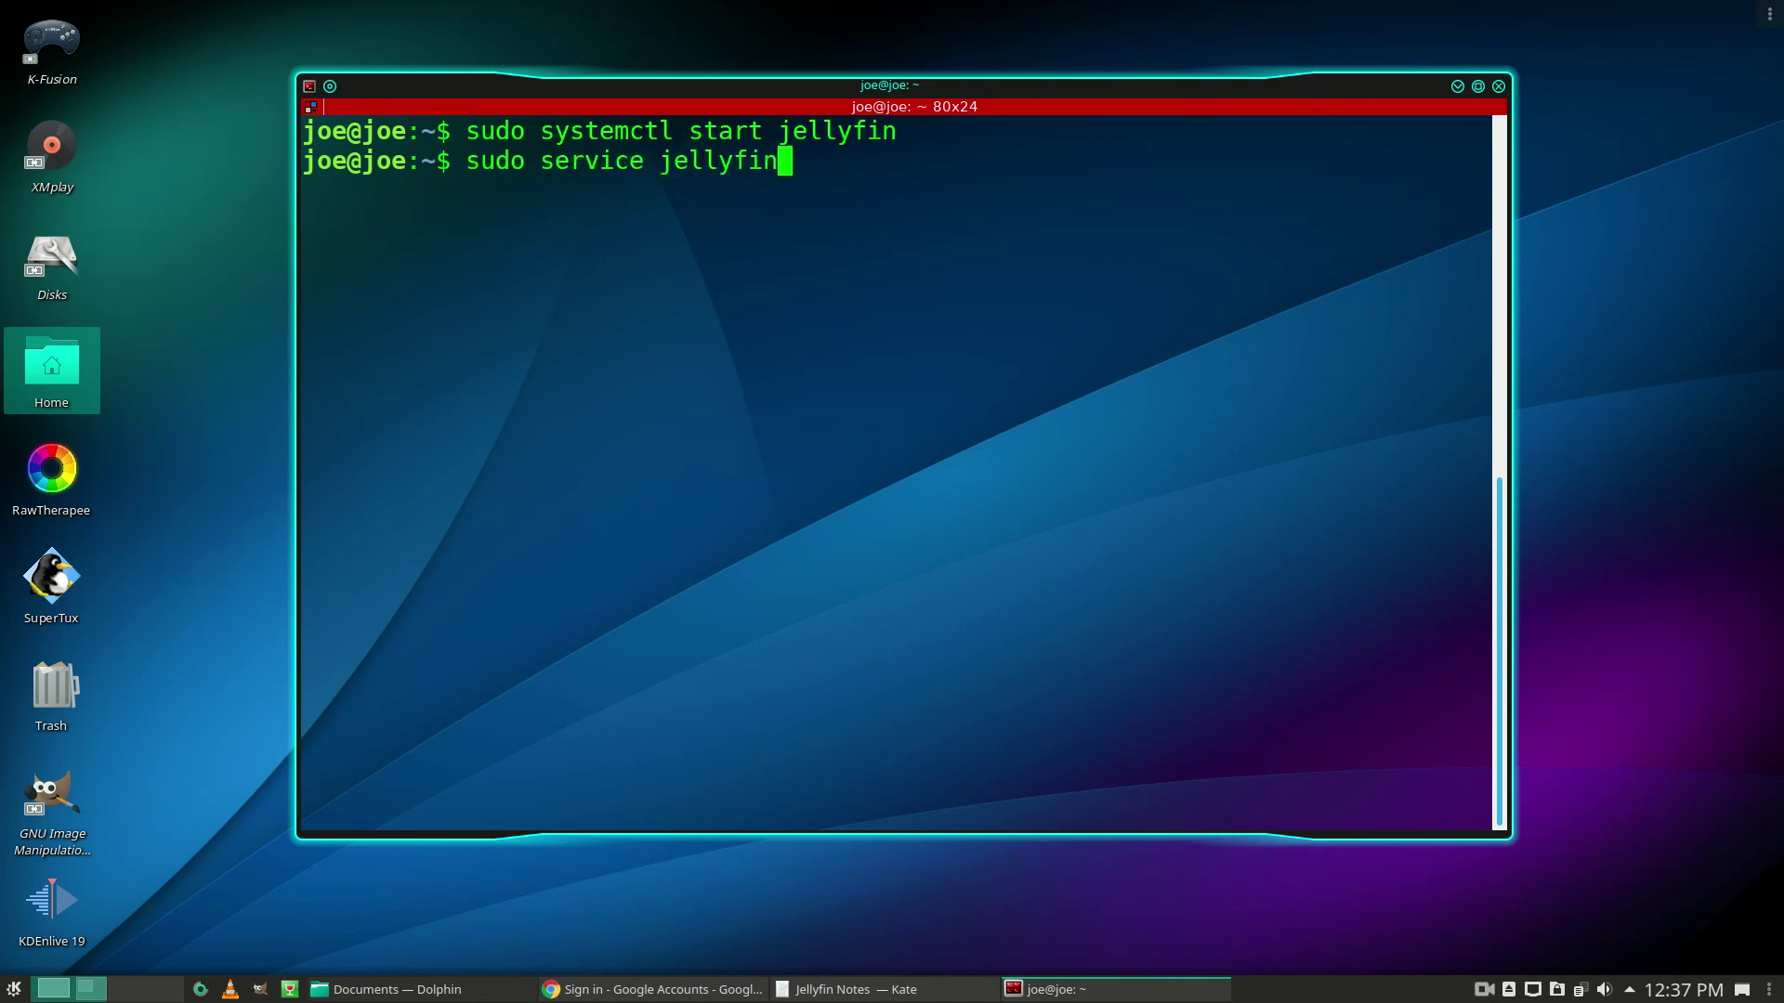
pyautogui.write(' status')
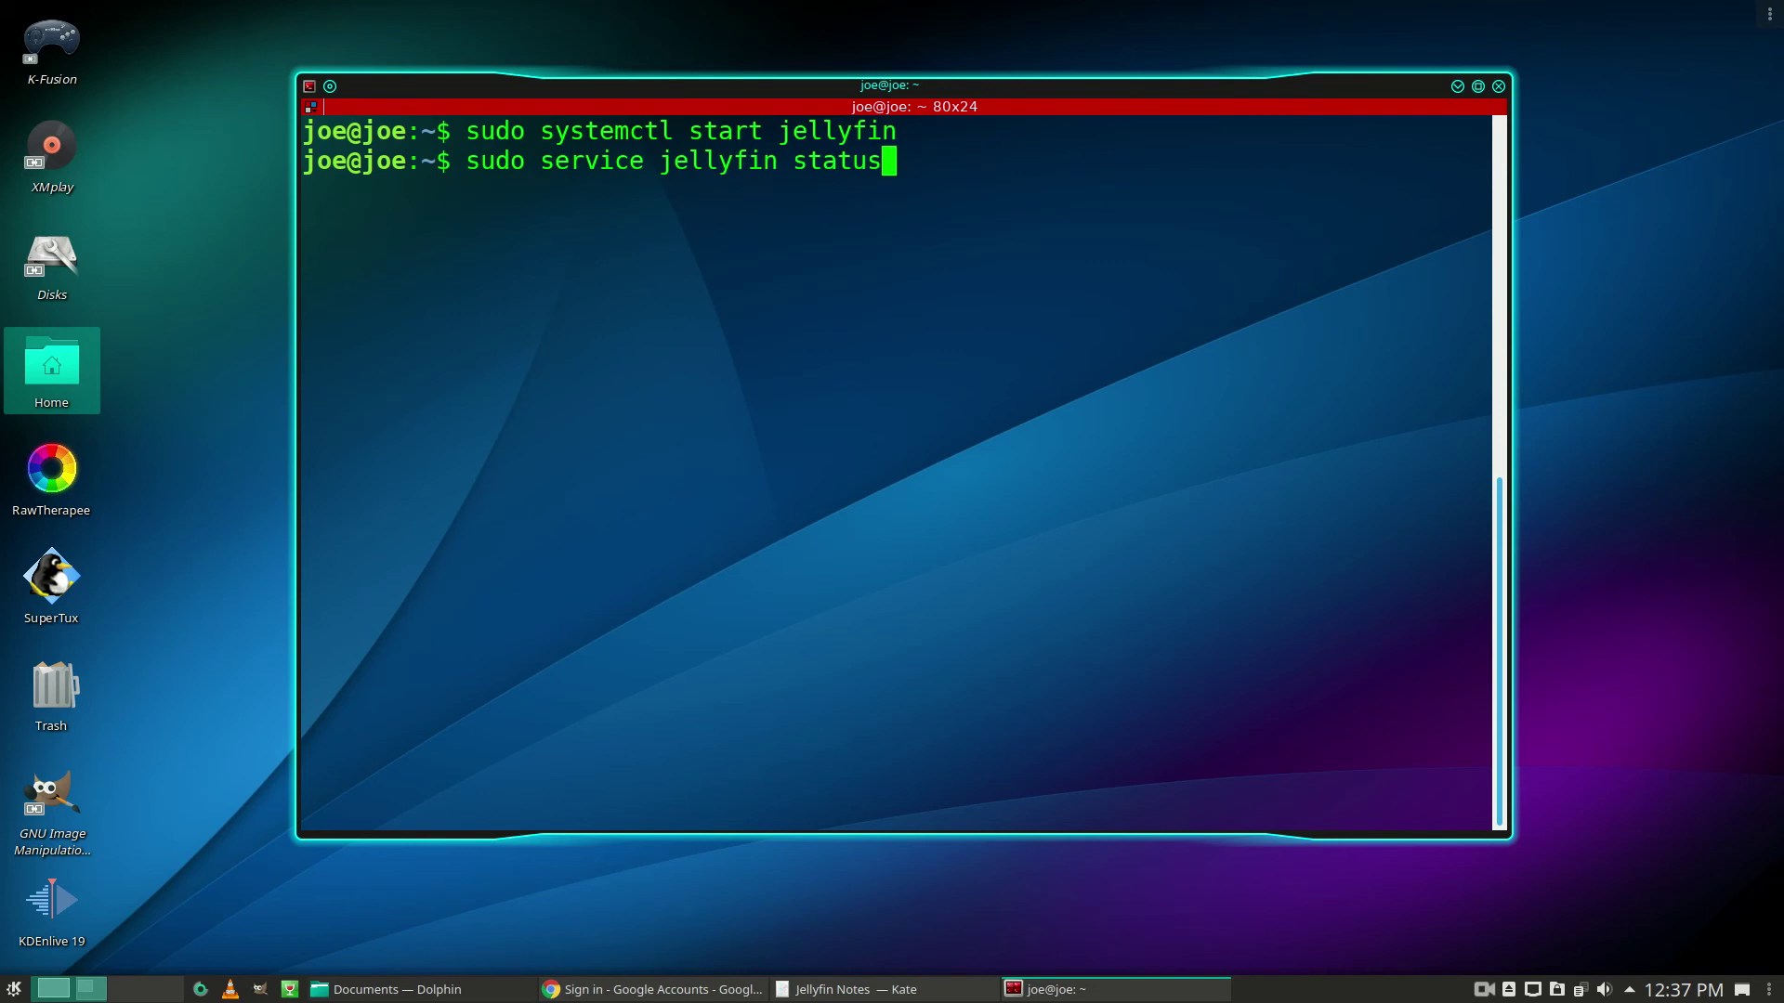
# Check Jellyfin status, highlight the active (running) and Main PID lines, then clear.
pyautogui.press('Return')
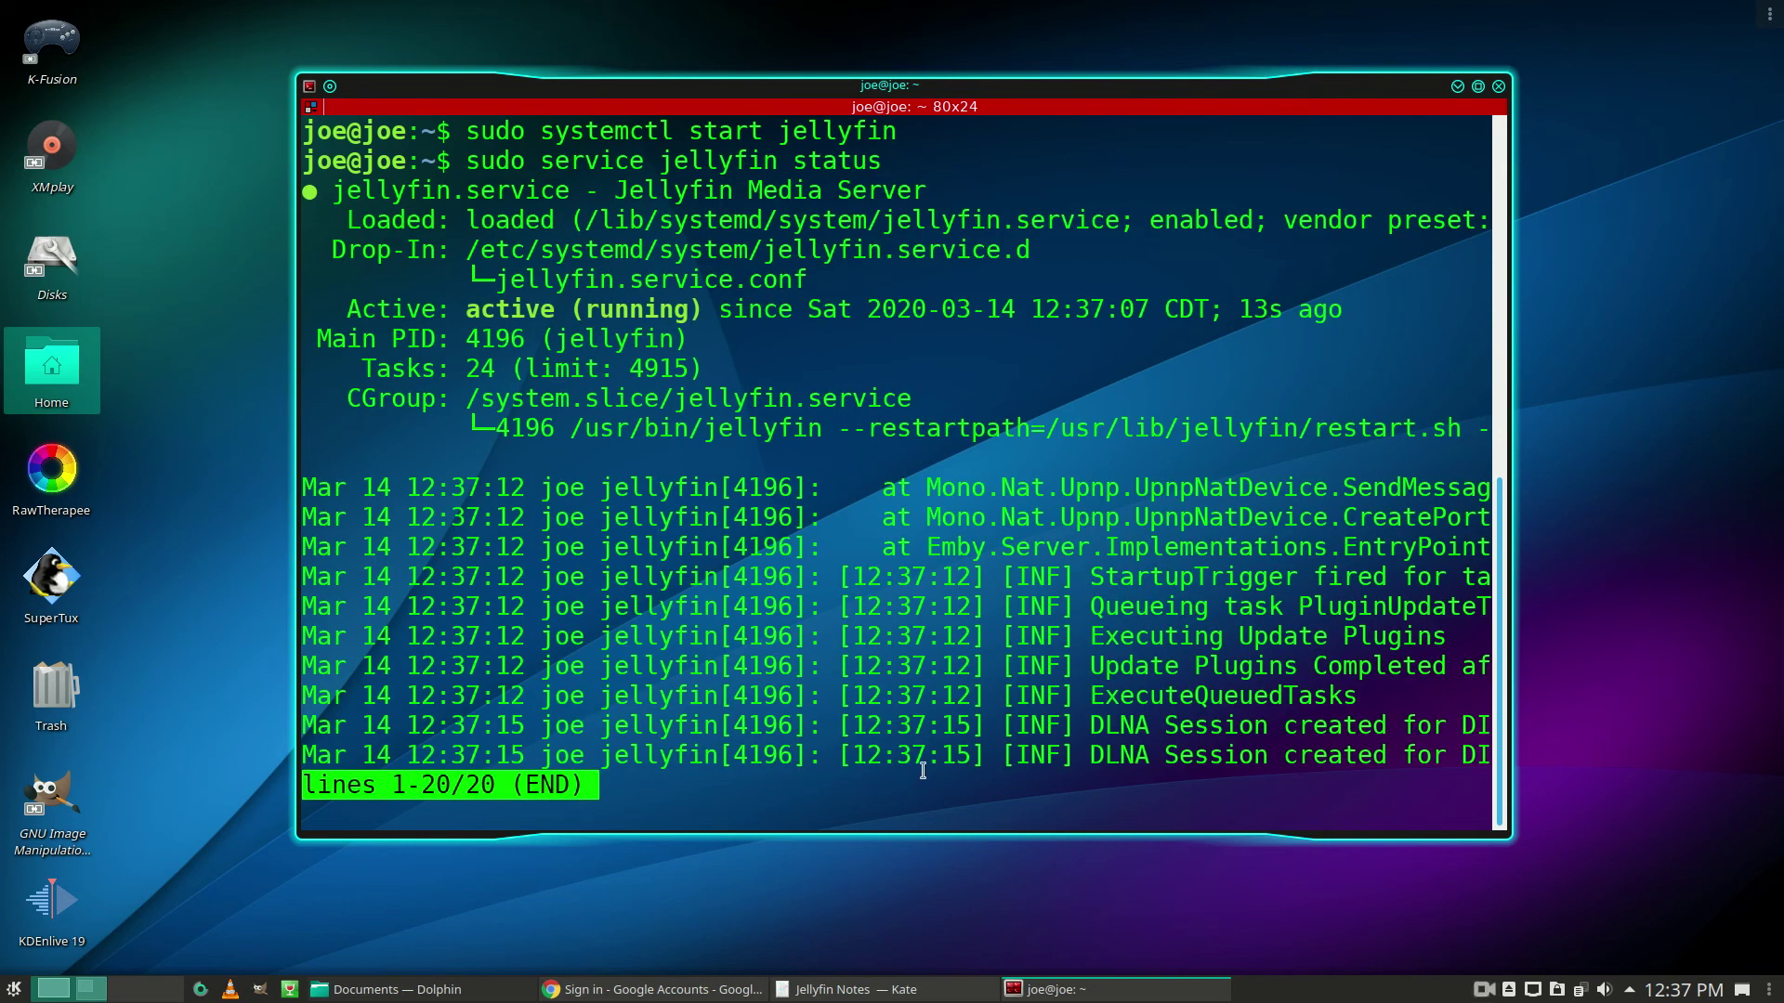
pyautogui.moveTo(464, 321); pyautogui.dragTo(781, 343)
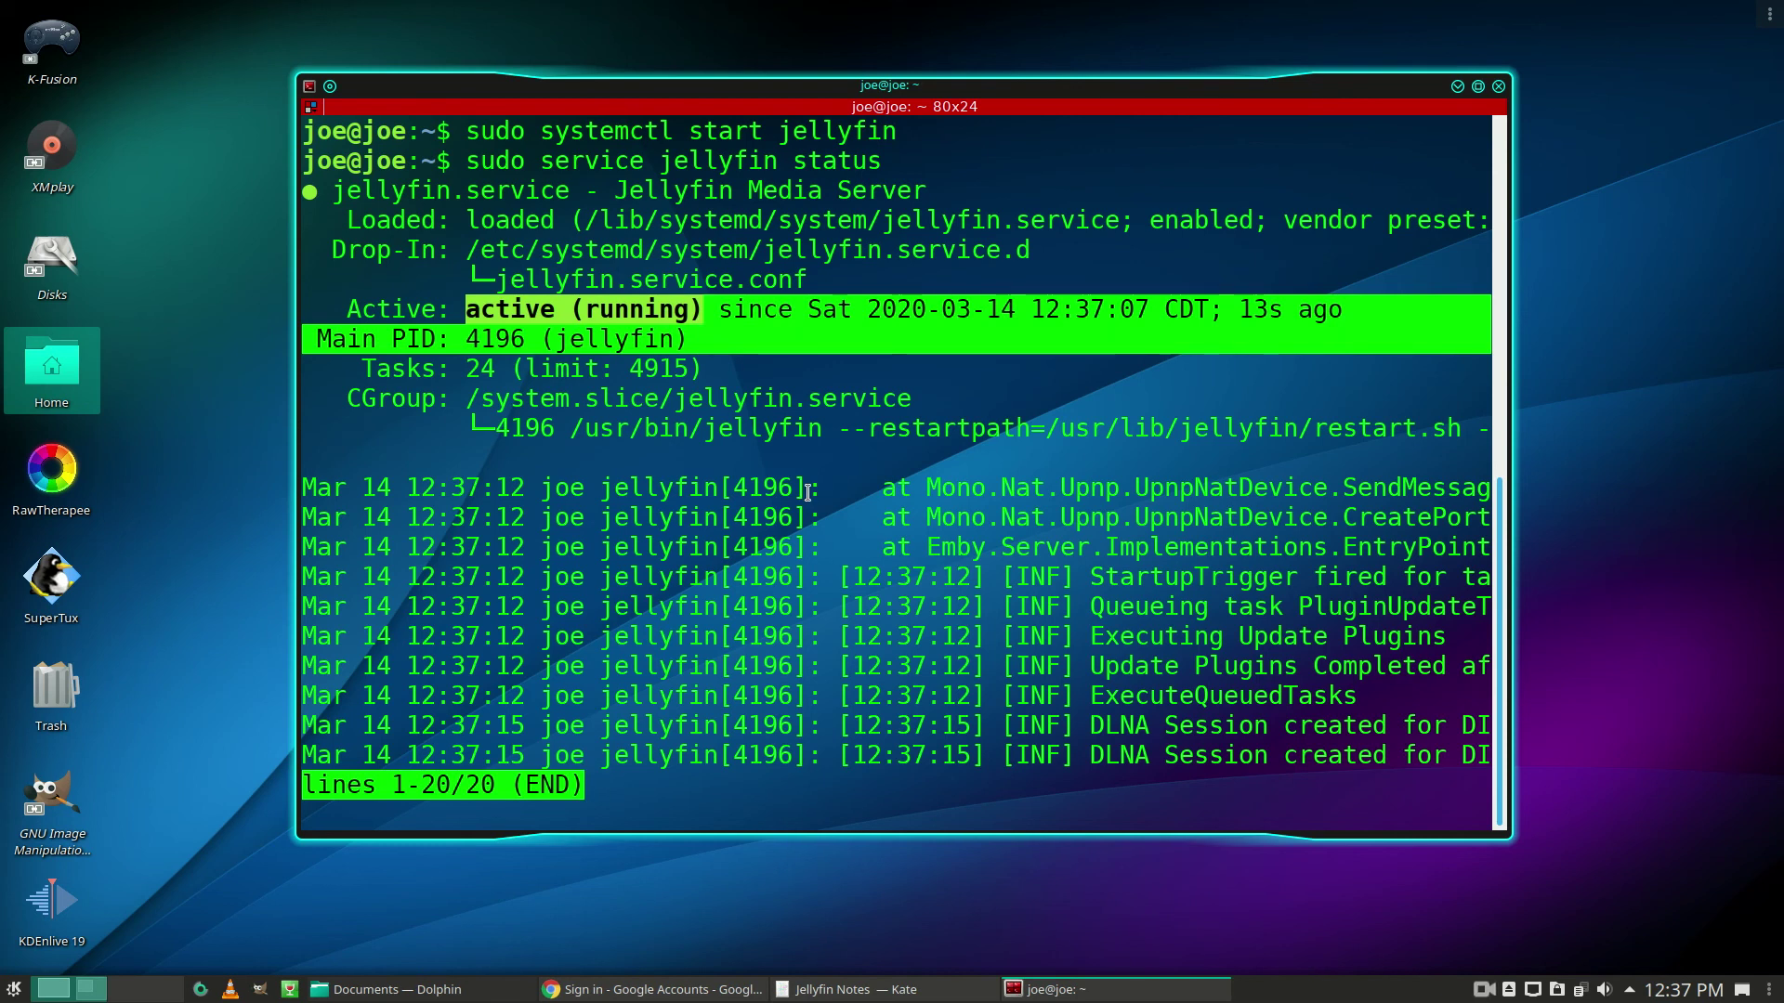
pyautogui.write('q')
pyautogui.write('c')
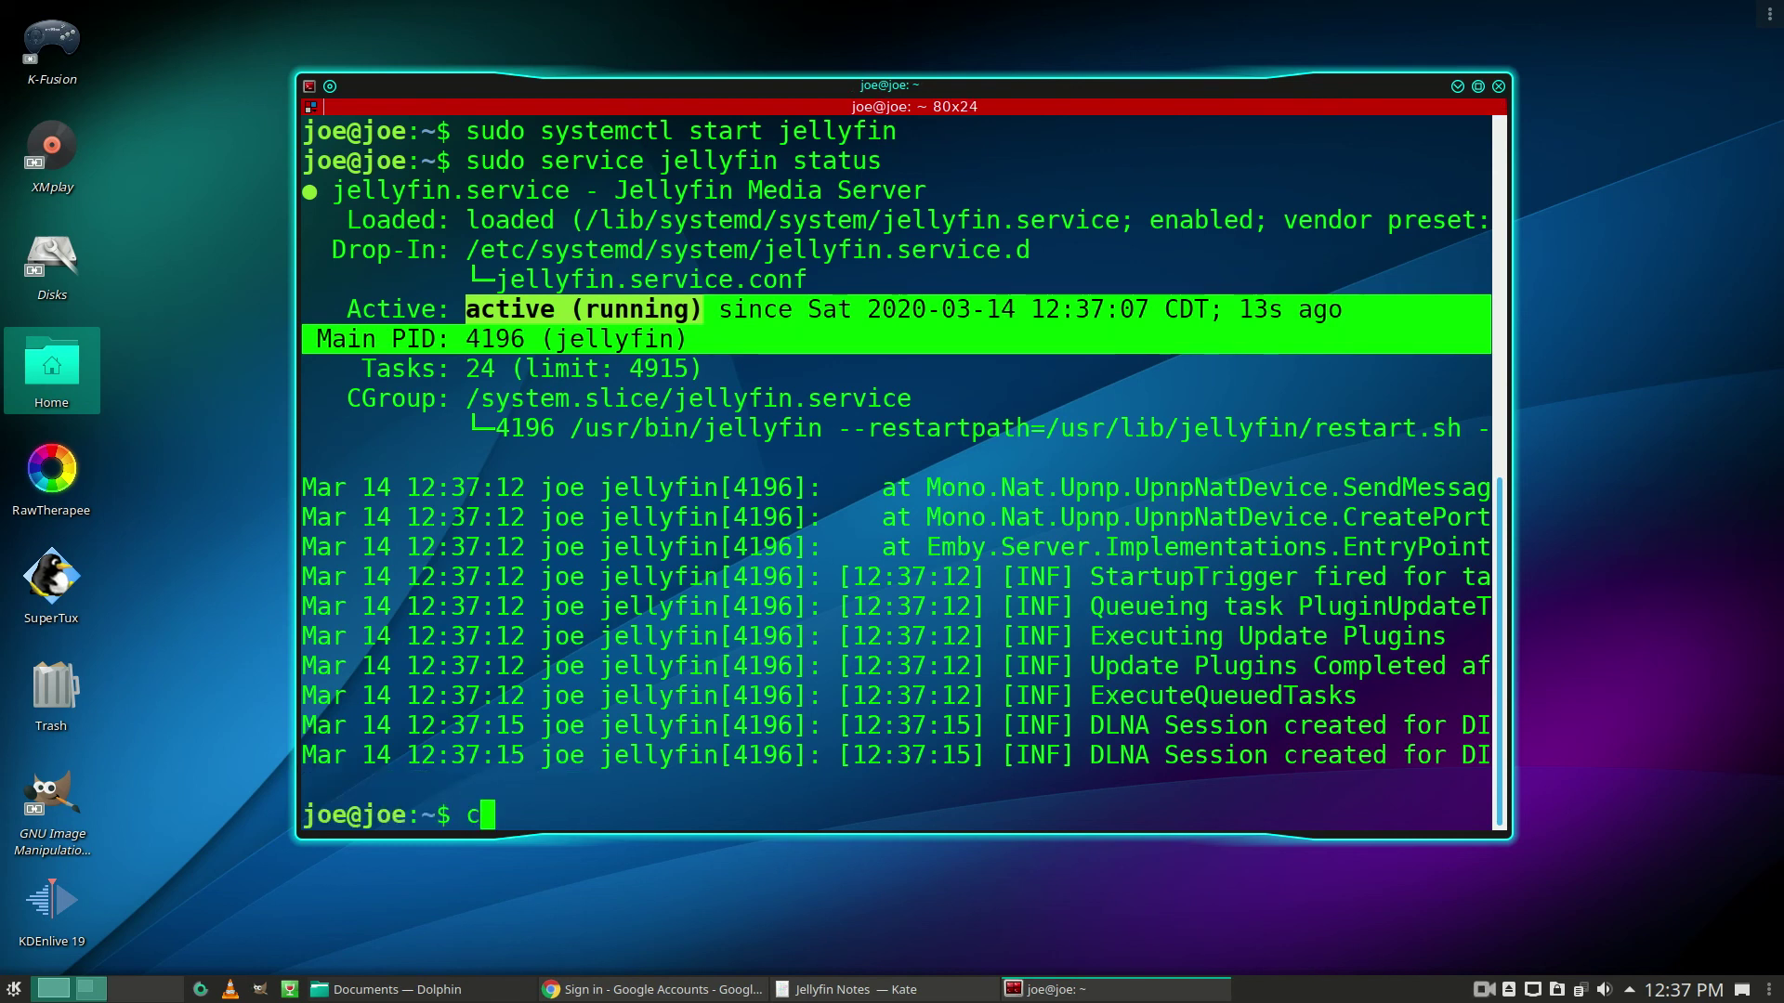
pyautogui.write('lear')
pyautogui.press('Return')
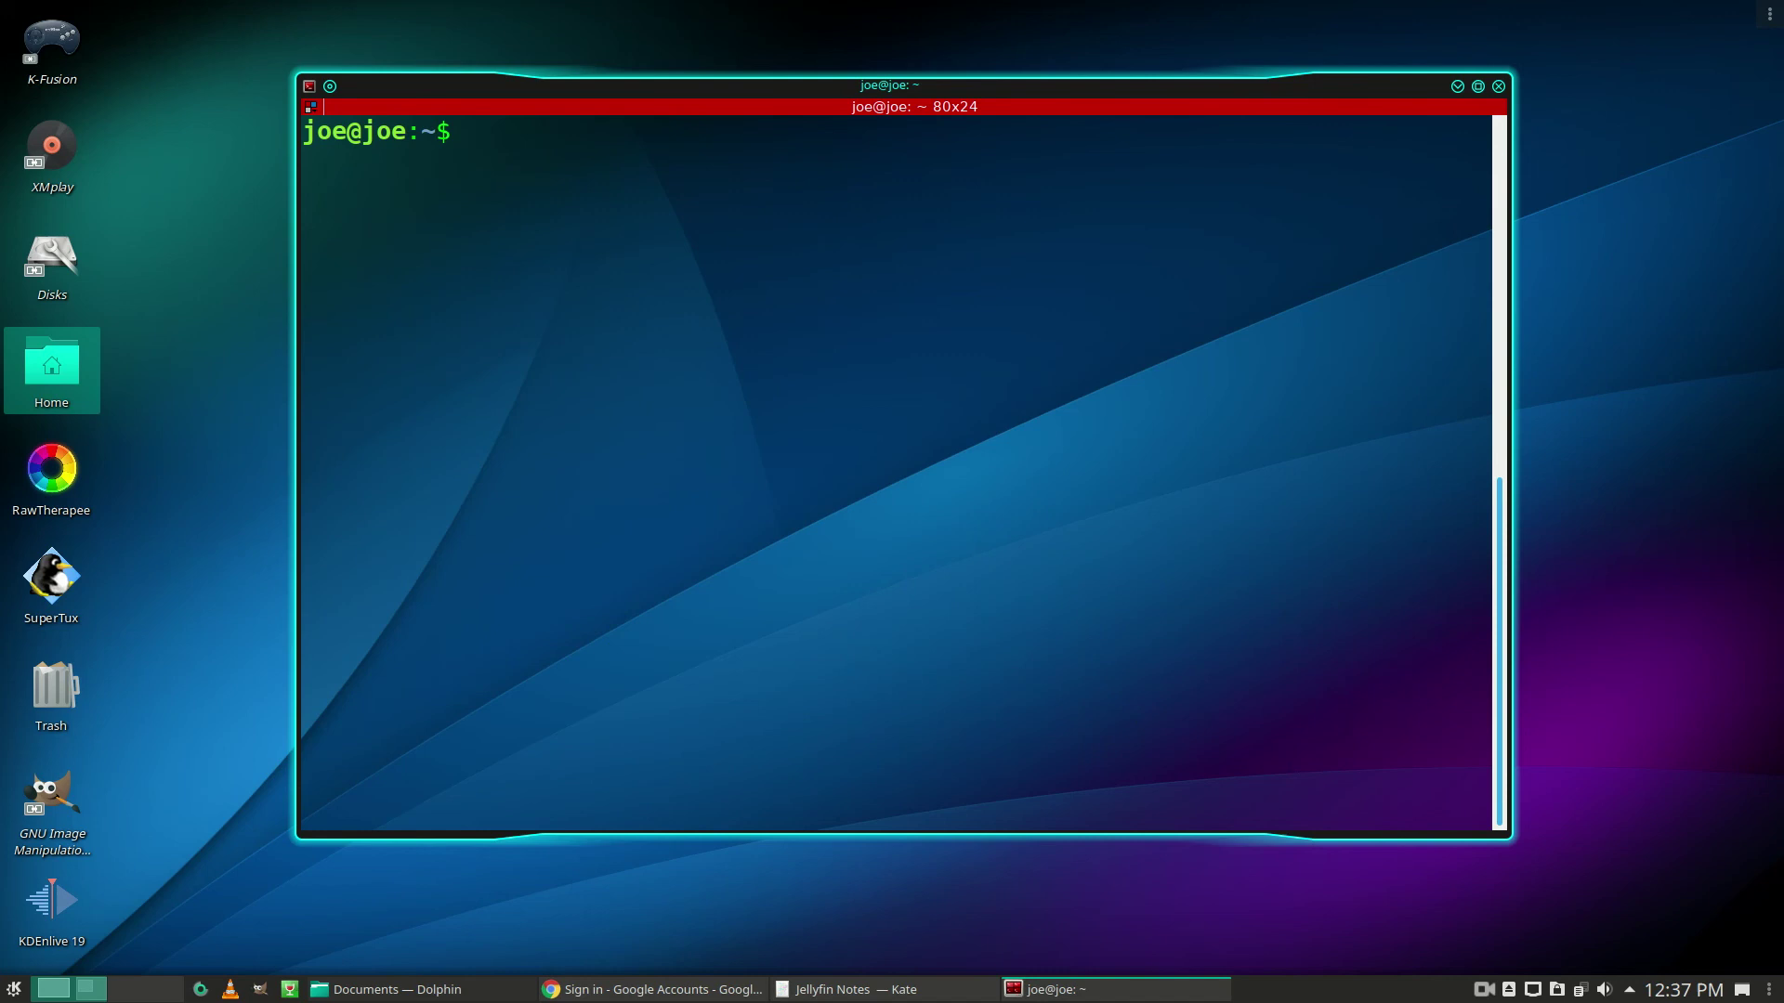
pyautogui.write('sudo')
pyautogui.write(' system')
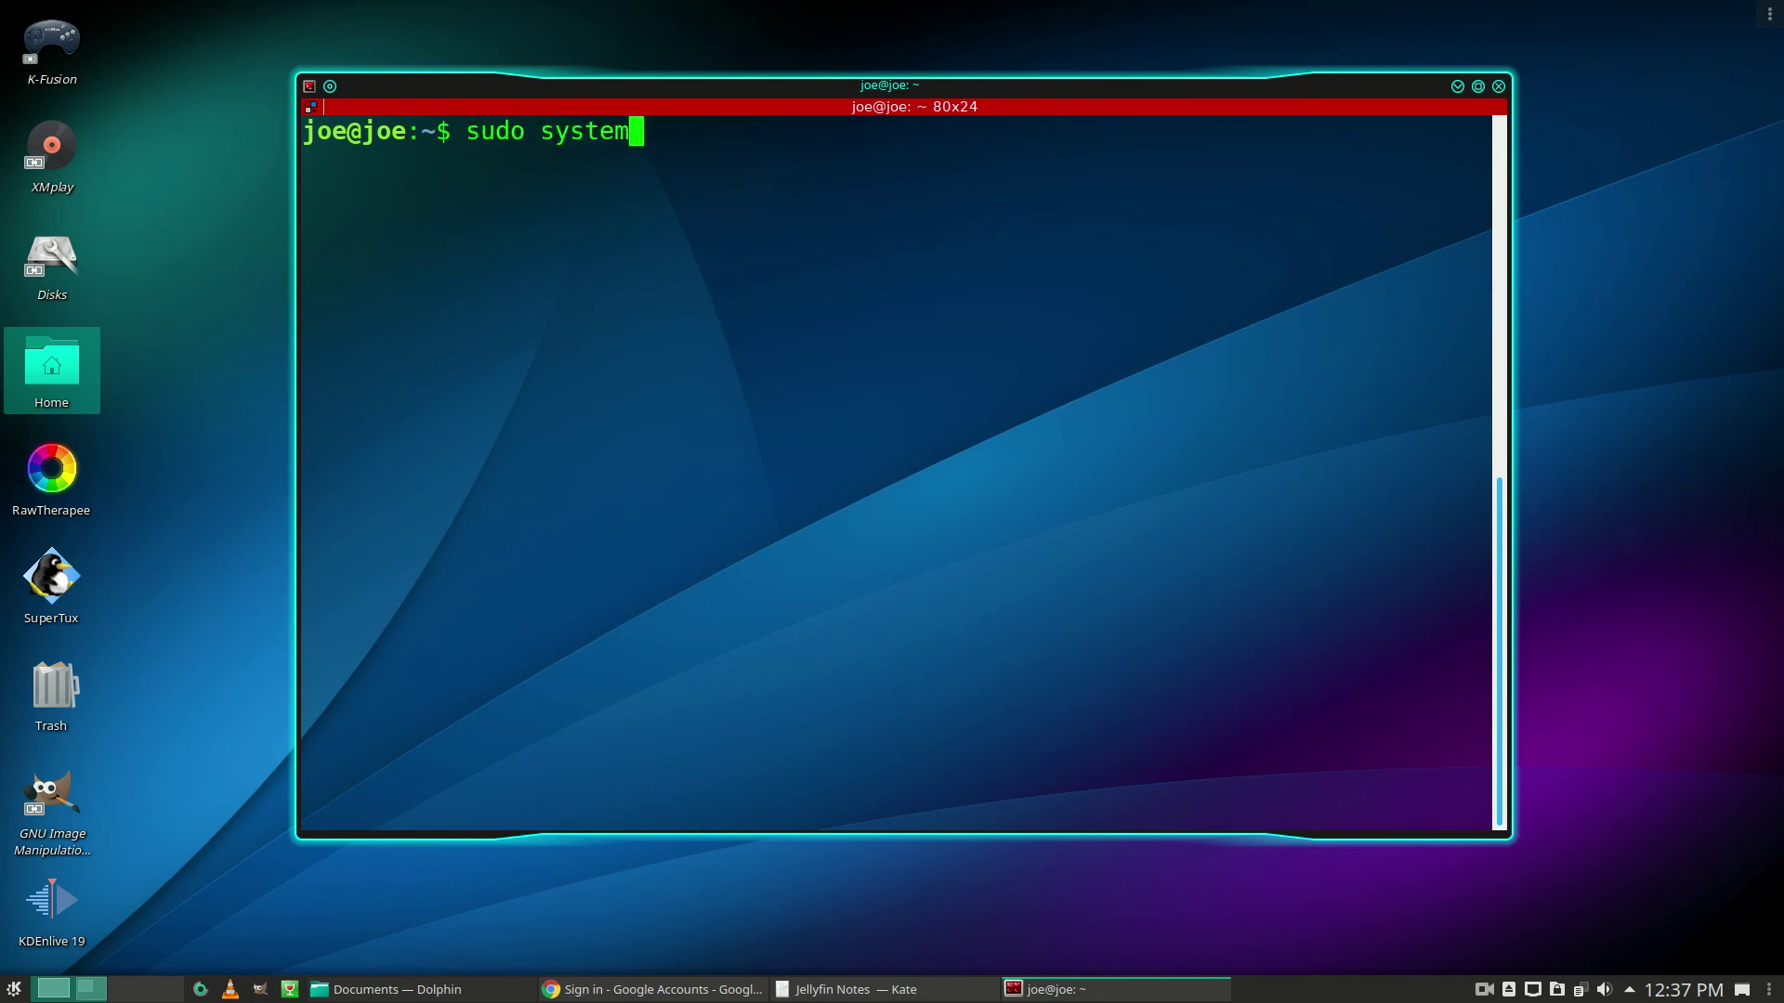
pyautogui.write('ctl')
pyautogui.write(' restart')
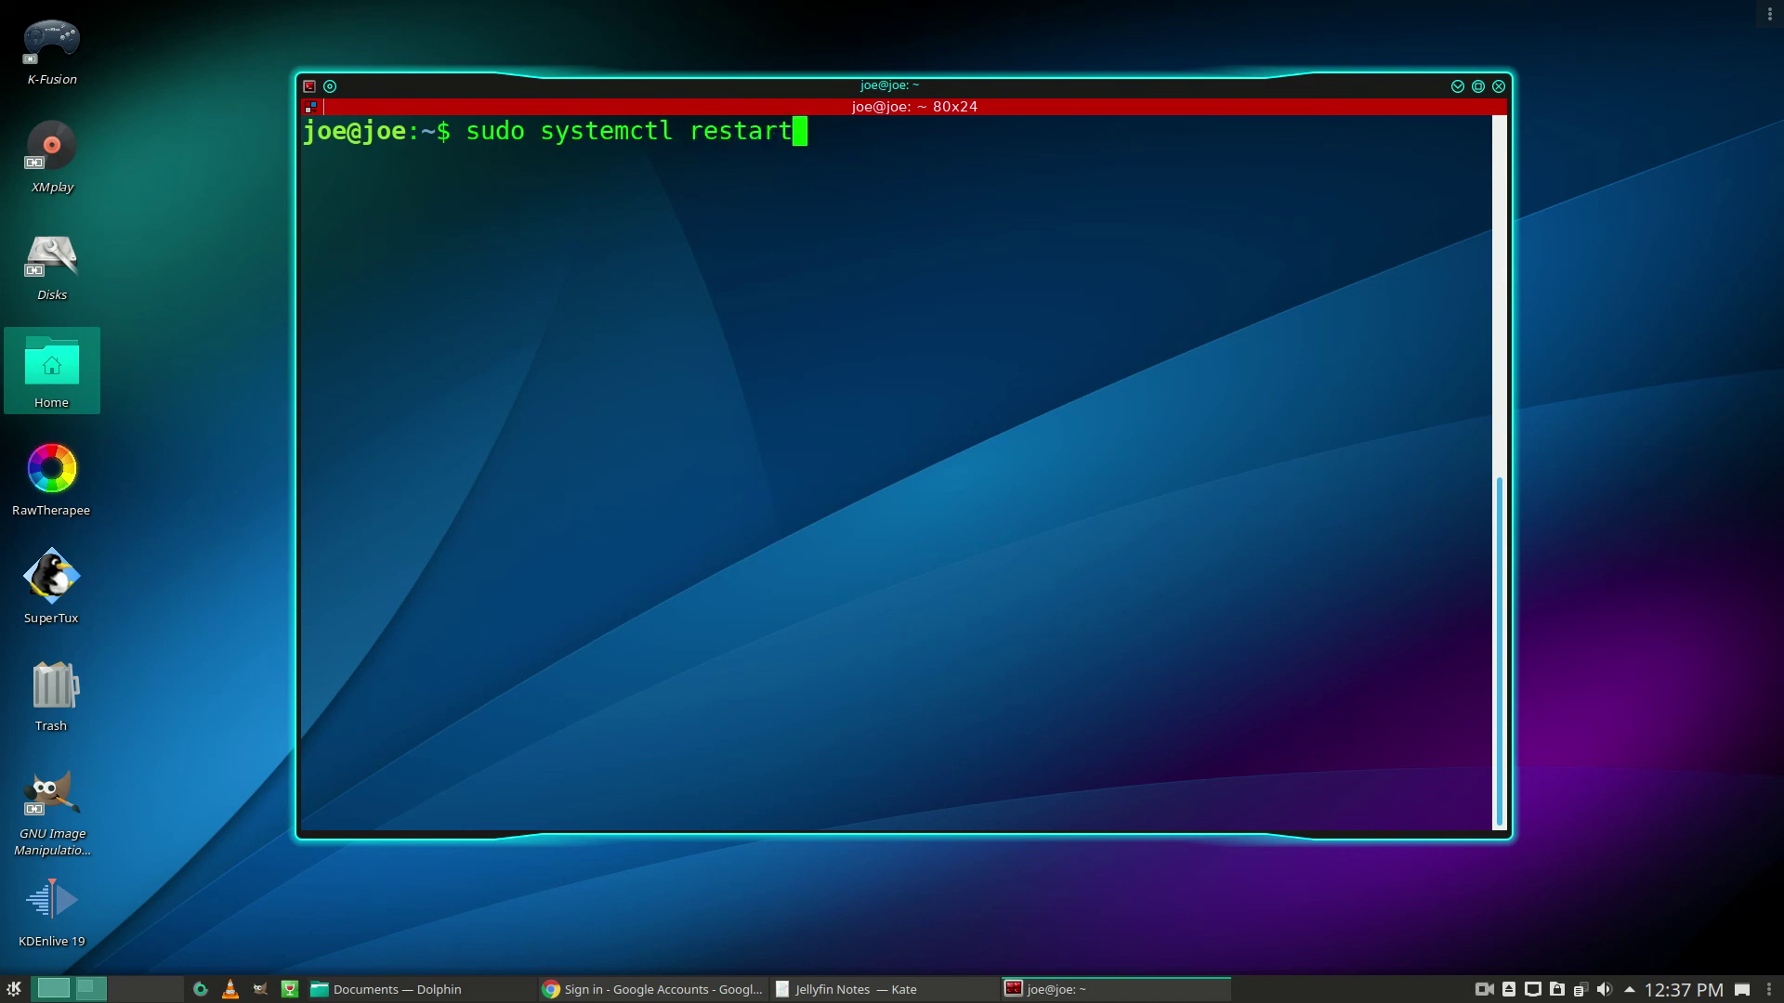
pyautogui.write(' jelly')
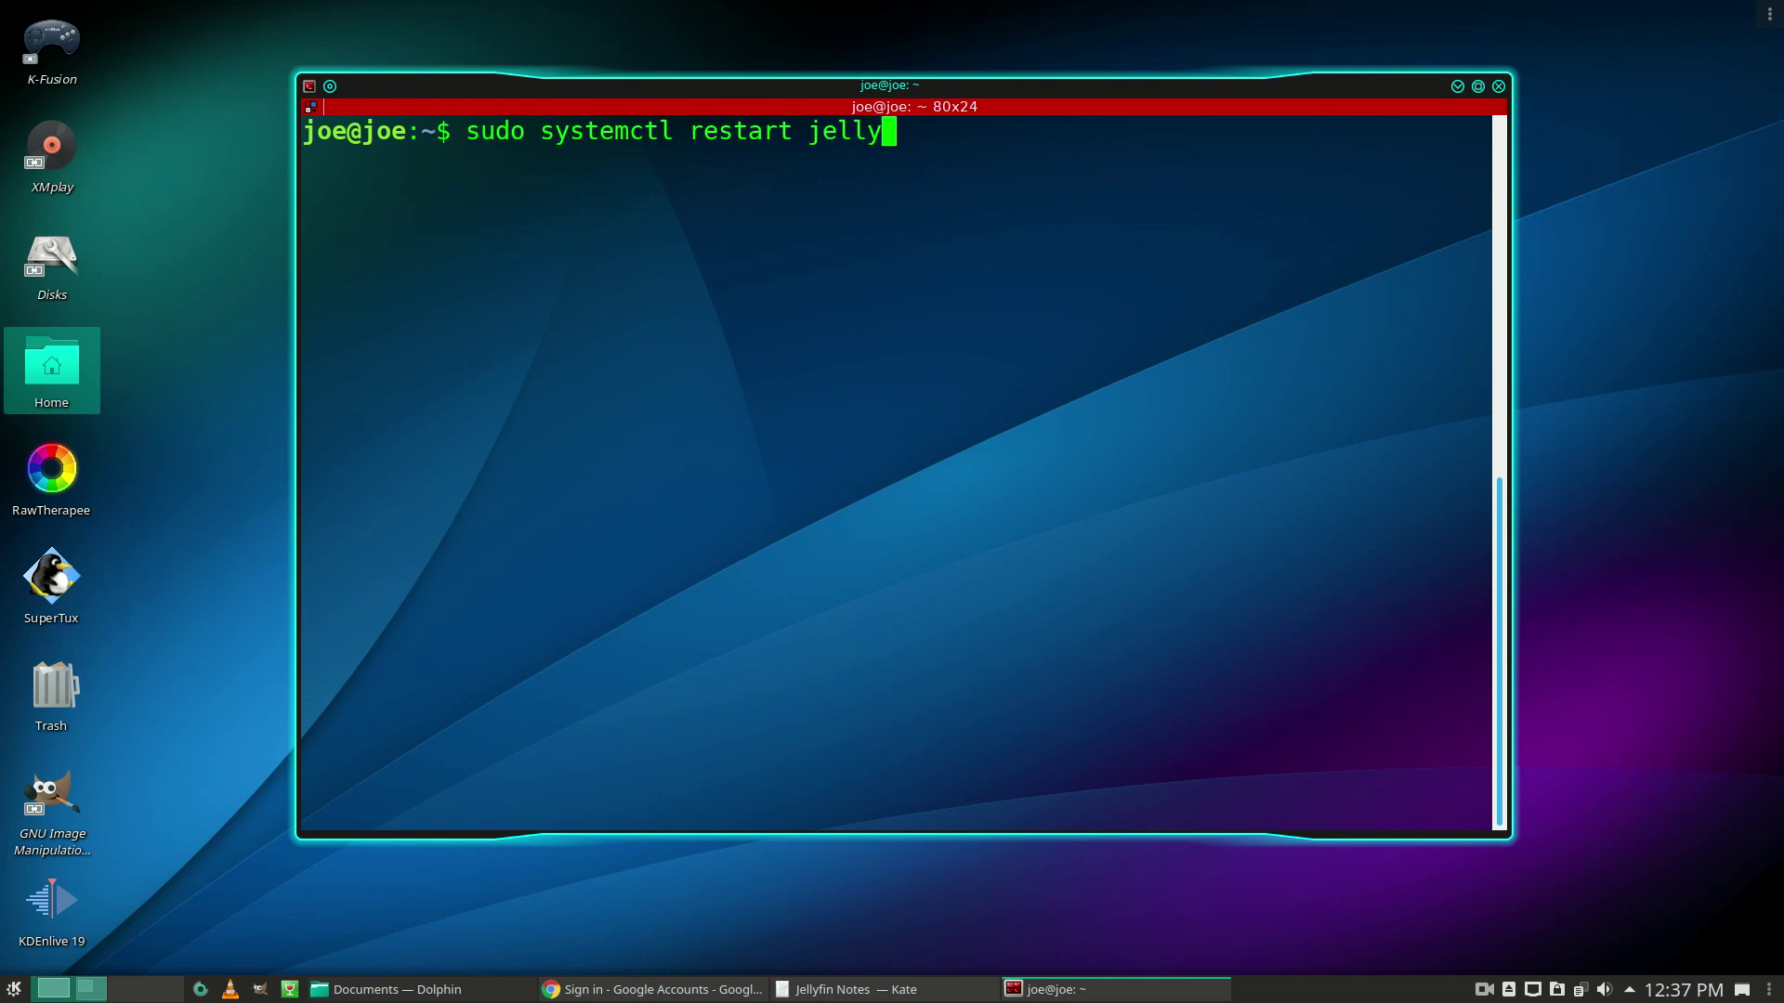
pyautogui.write('fin')
# Run sudo systemctl restart jellyfin.
pyautogui.press('Return')
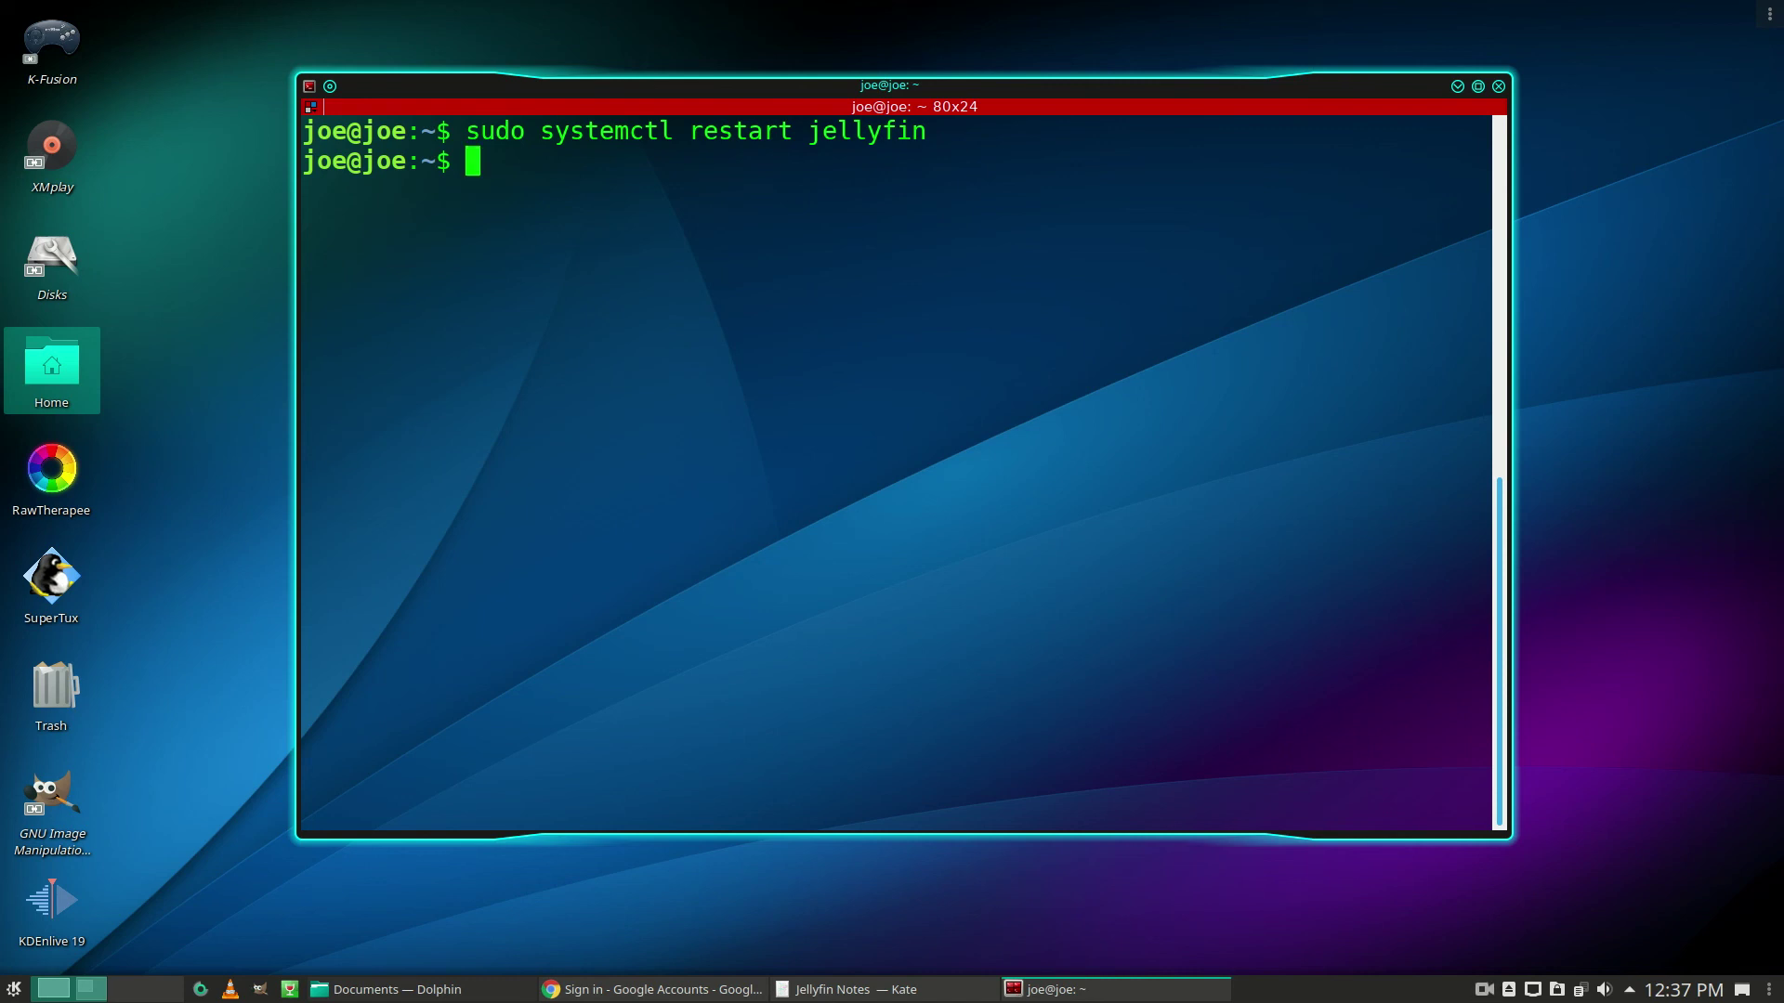
pyautogui.write('sudo ')
pyautogui.write('servi')
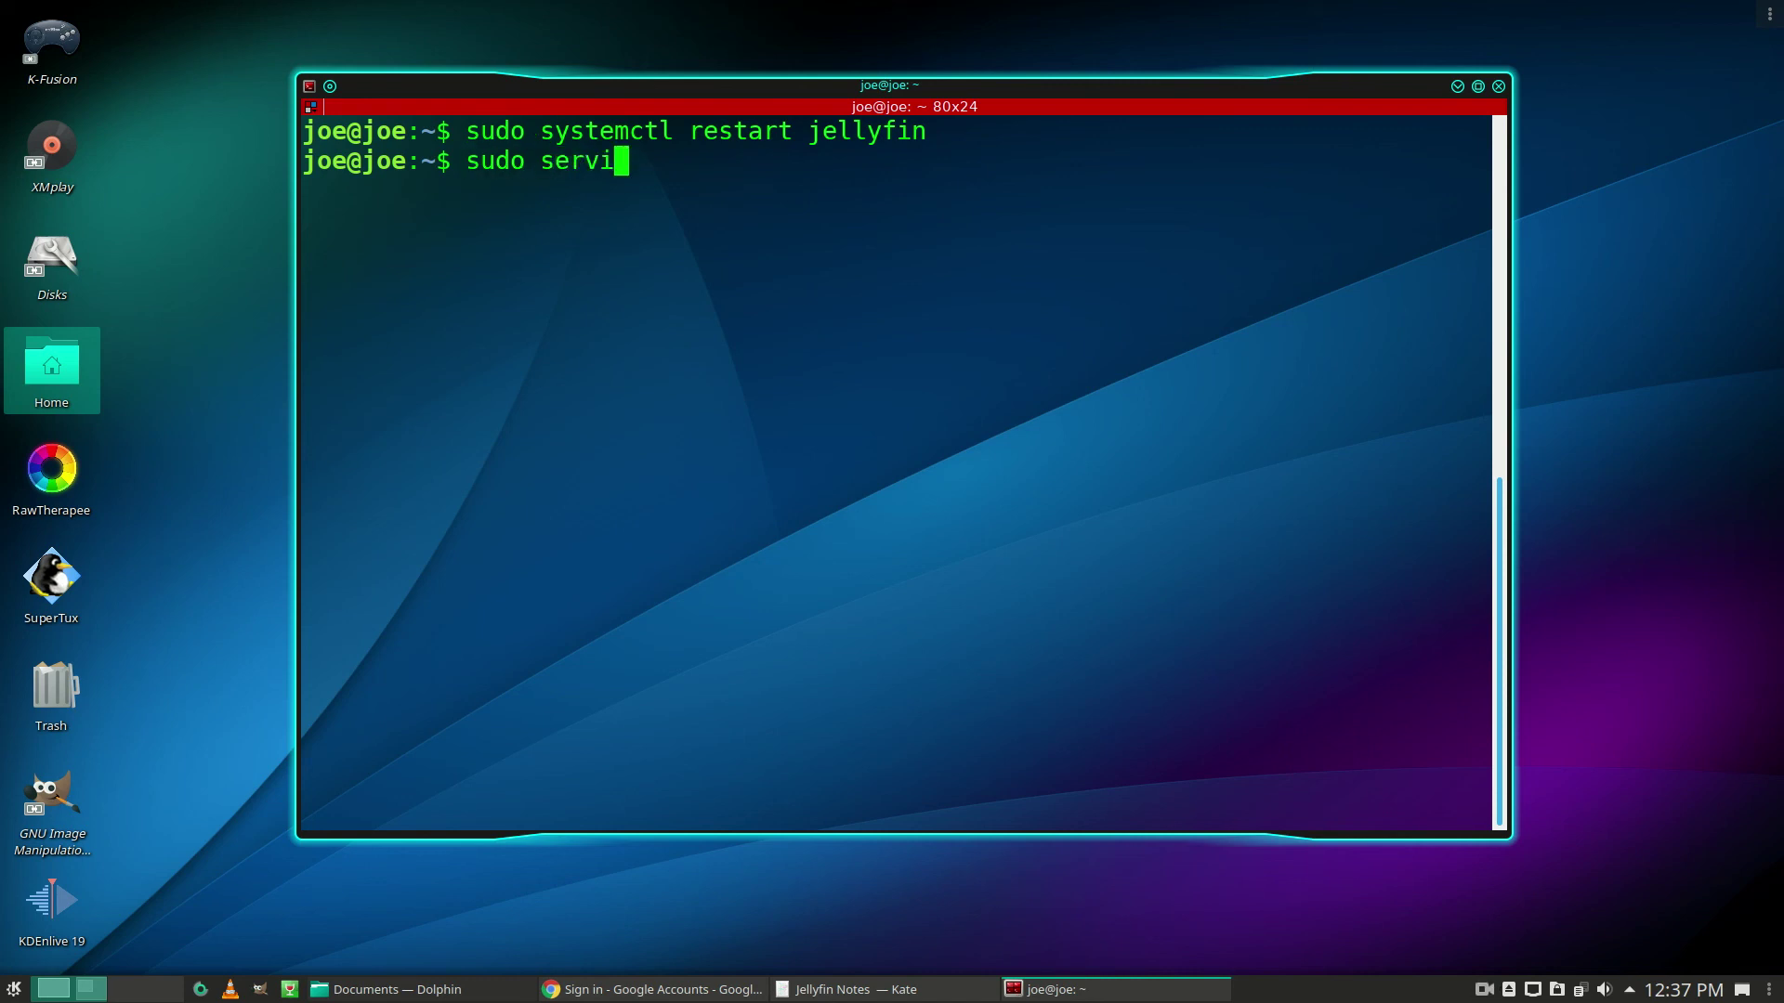
pyautogui.write('ce jelly')
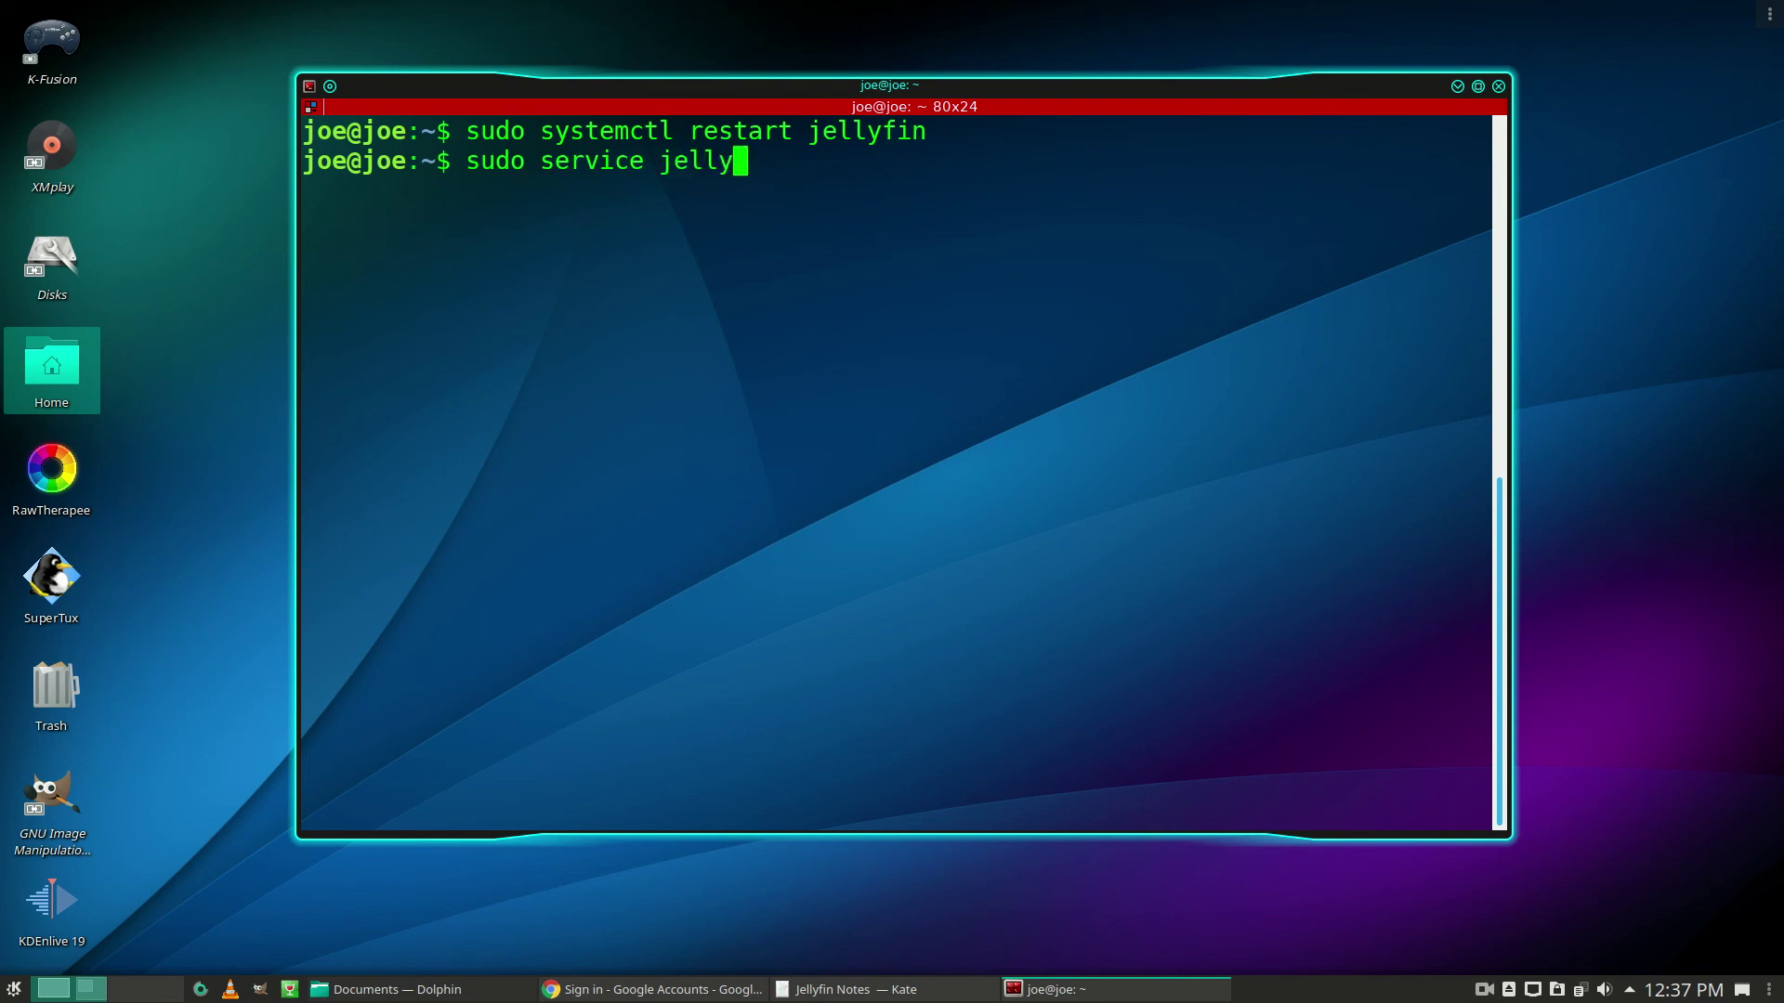
pyautogui.write('fin s')
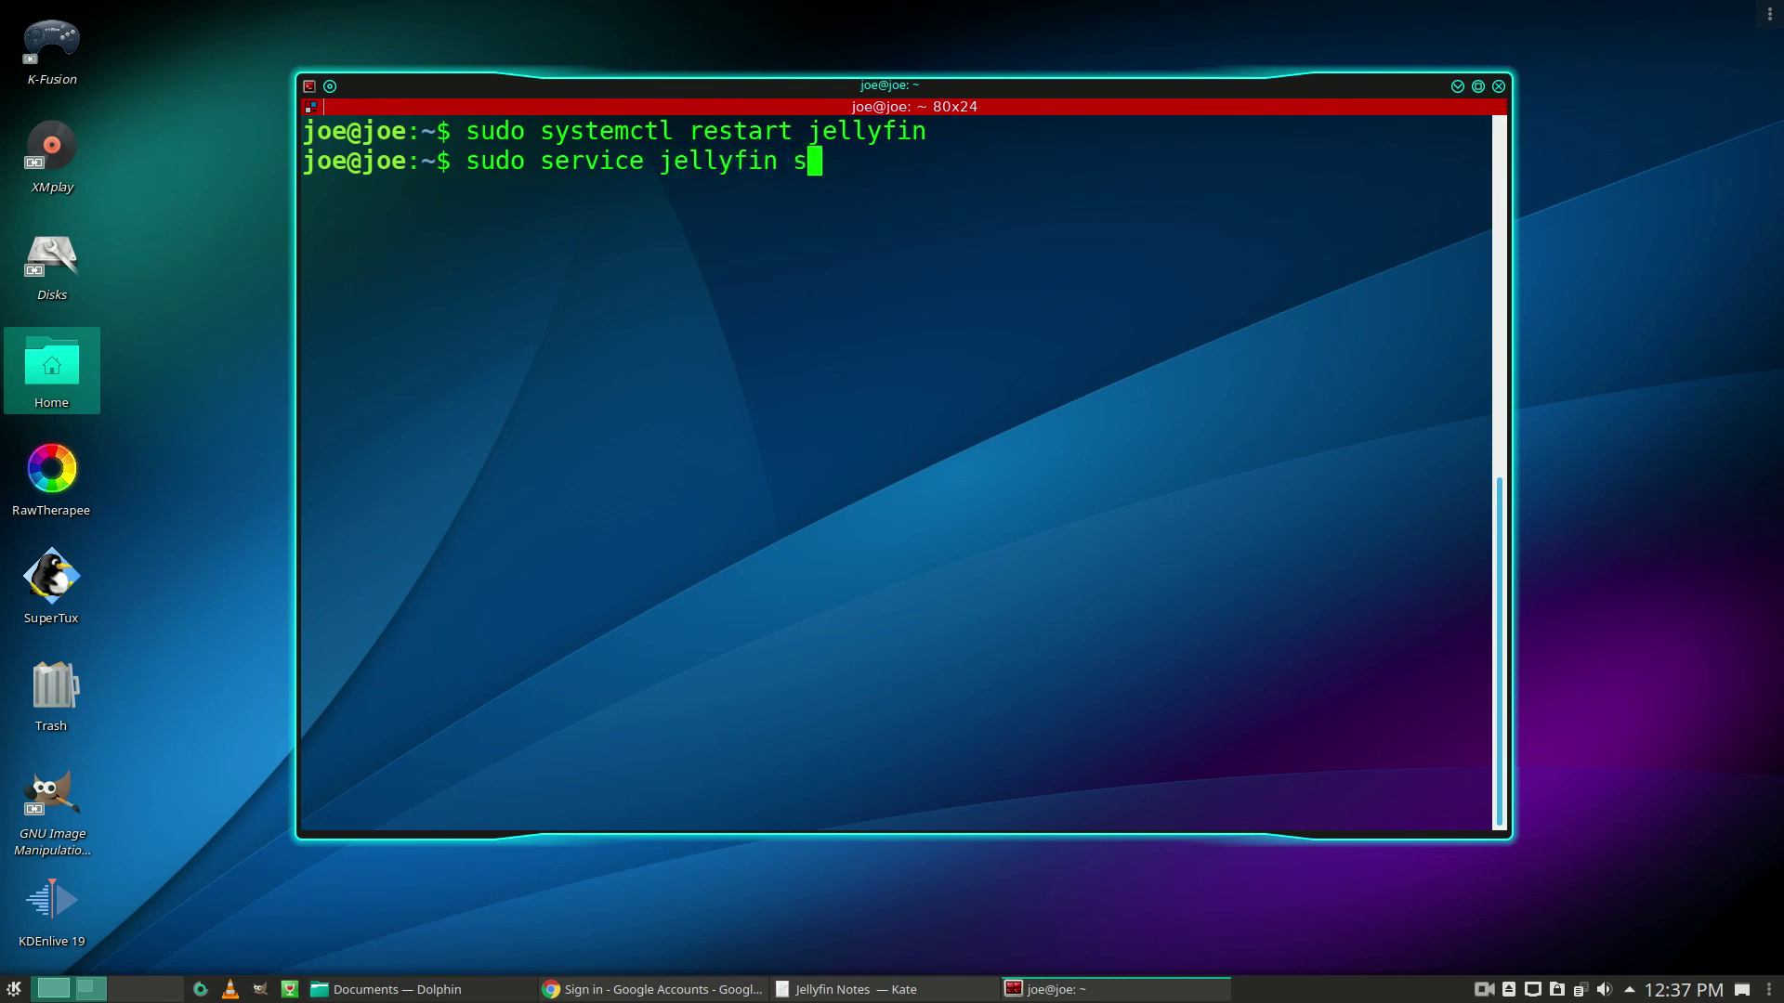
pyautogui.write('tt')
# Correct the status typo and run sudo service jellyfin status after the restart.
pyautogui.press('BackSpace')
pyautogui.write('at')
pyautogui.write('us')
pyautogui.press('Return')
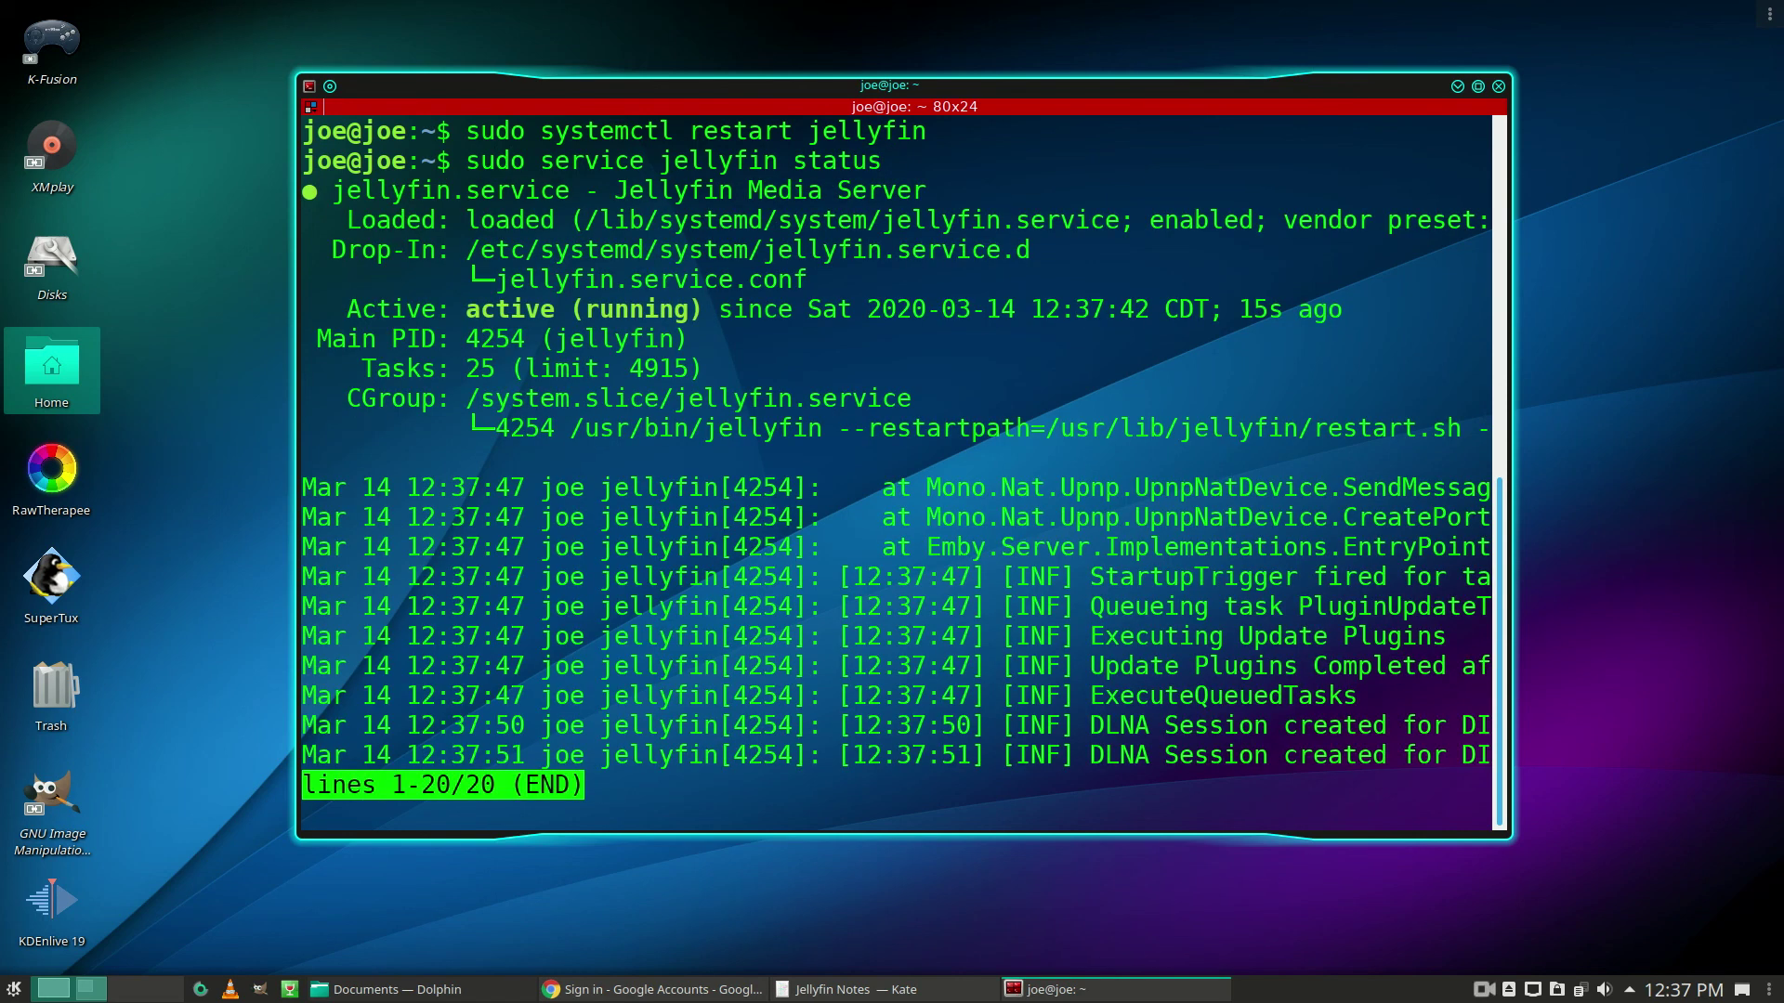